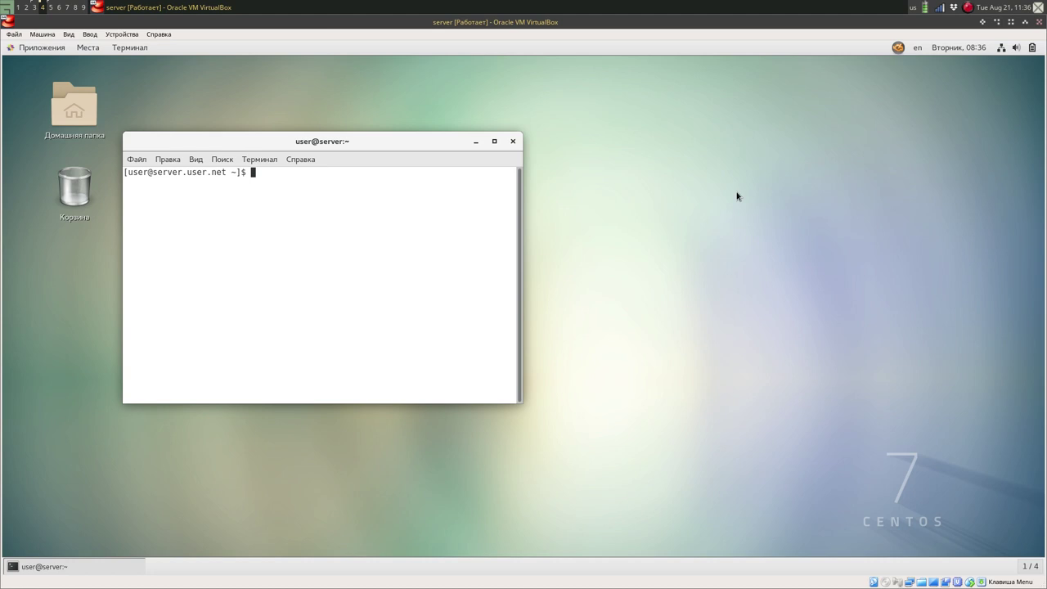
# Switch the terminal to the larger-text Demo profile and become root with su -.
pyautogui.click(259, 159)
pyautogui.moveTo(349, 172)
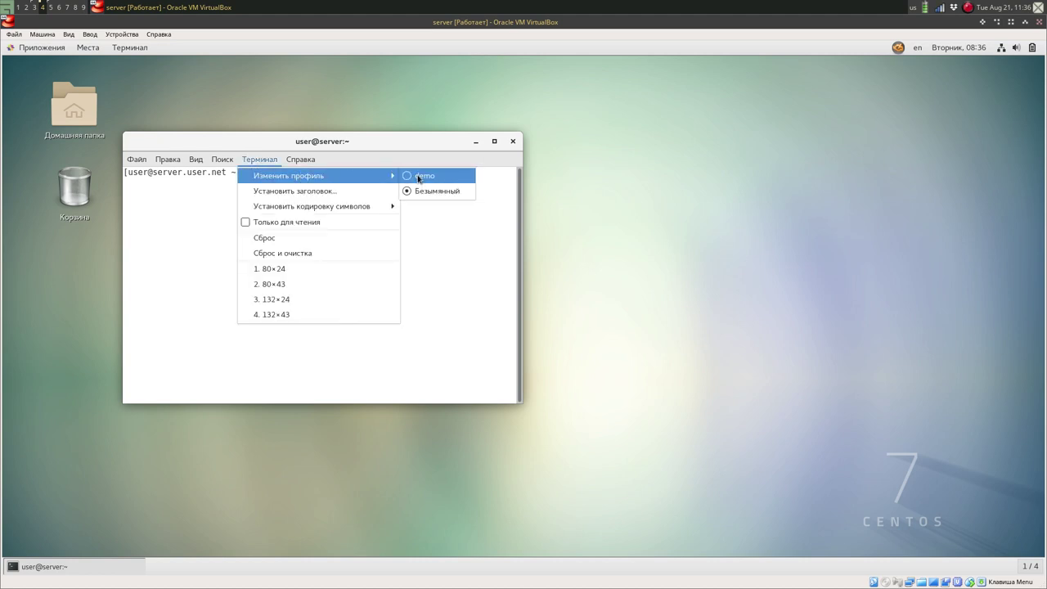
pyautogui.click(417, 176)
pyautogui.write('su -')
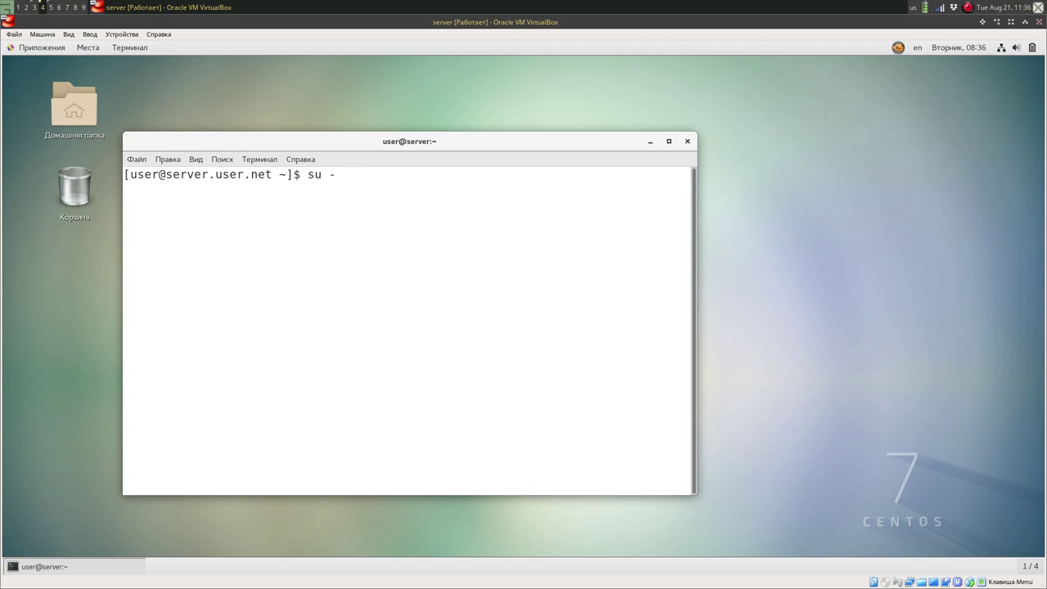
pyautogui.press('Return')
pyautogui.press('Return')
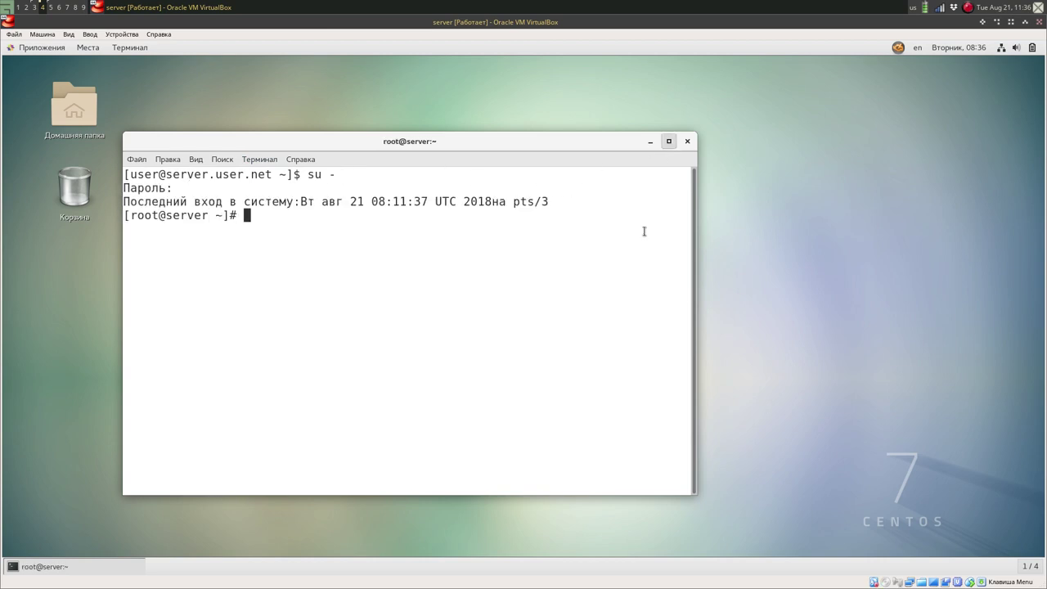
# Maximize the window, open a second tab running a root shell, then return to the first tab.
pyautogui.press('super+Up')
pyautogui.hotkey('ctrl', 'shift', 't')
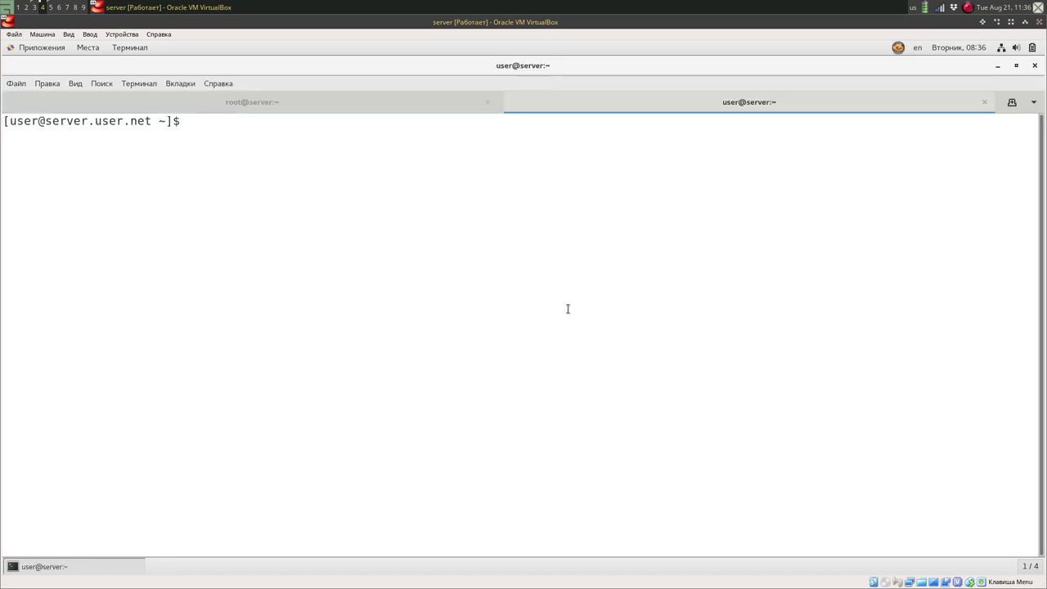
pyautogui.write('su -')
pyautogui.press('Return')
pyautogui.press('Return')
pyautogui.click(224, 100)
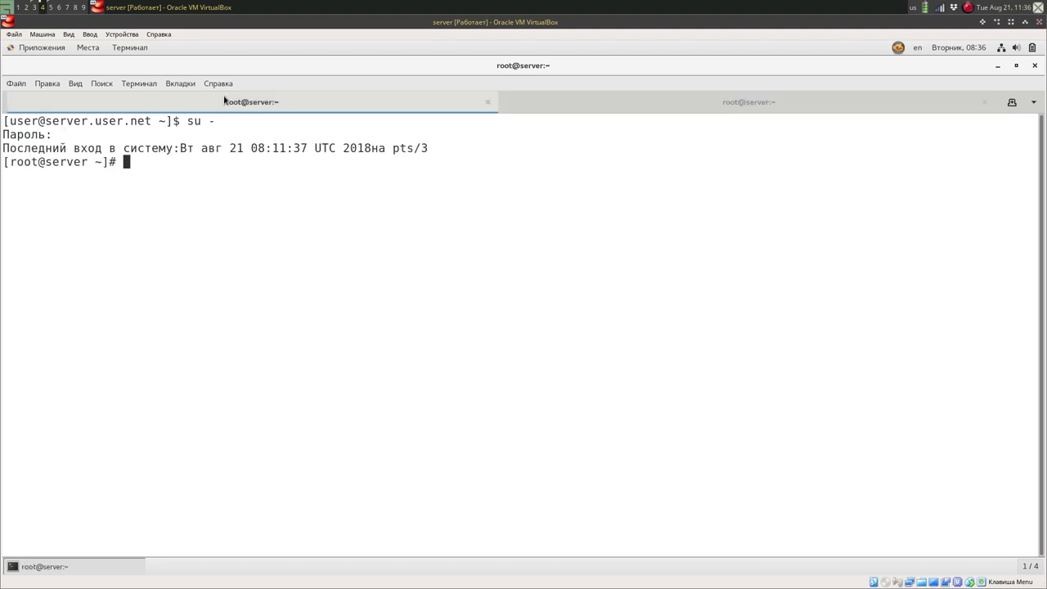
# Start Midnight Commander in the first tab and open a third tab with a root shell.
pyautogui.write('mc')
pyautogui.press('Return')
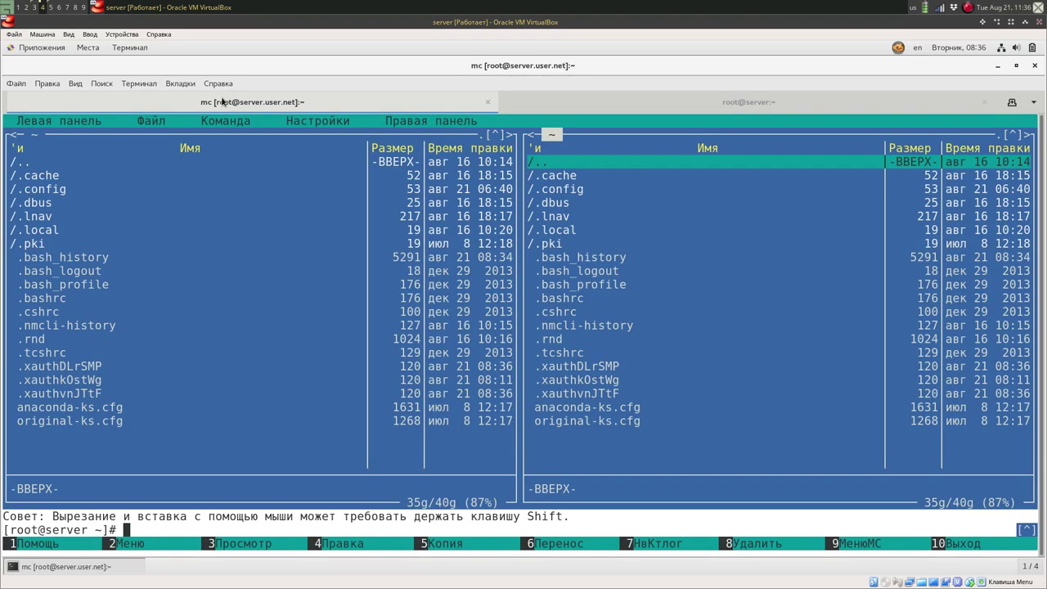
pyautogui.hotkey('ctrl', 'shift', 't')
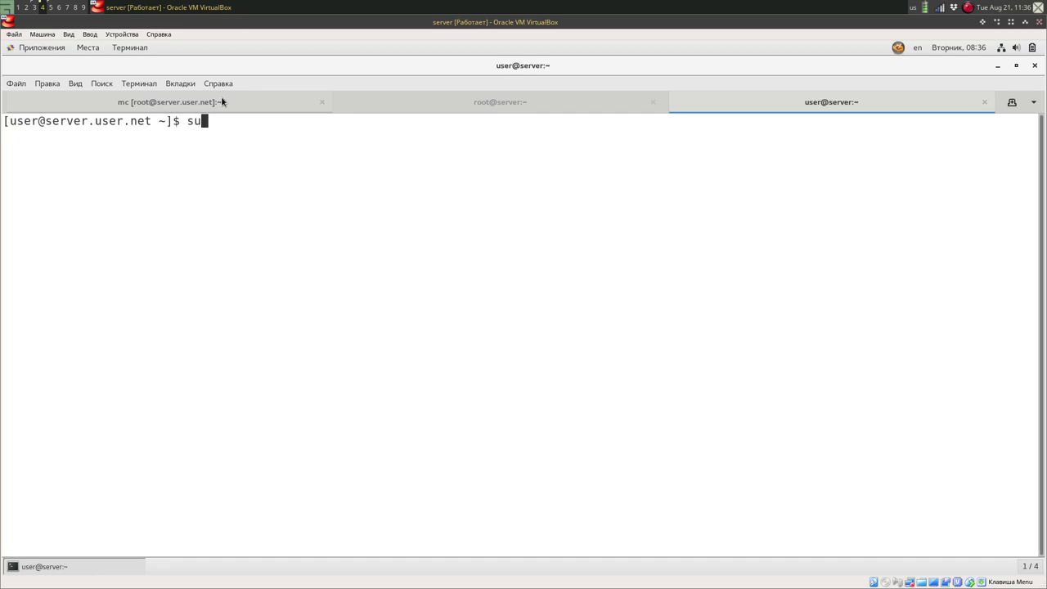
pyautogui.write('su -')
pyautogui.press('Return')
pyautogui.press('Return')
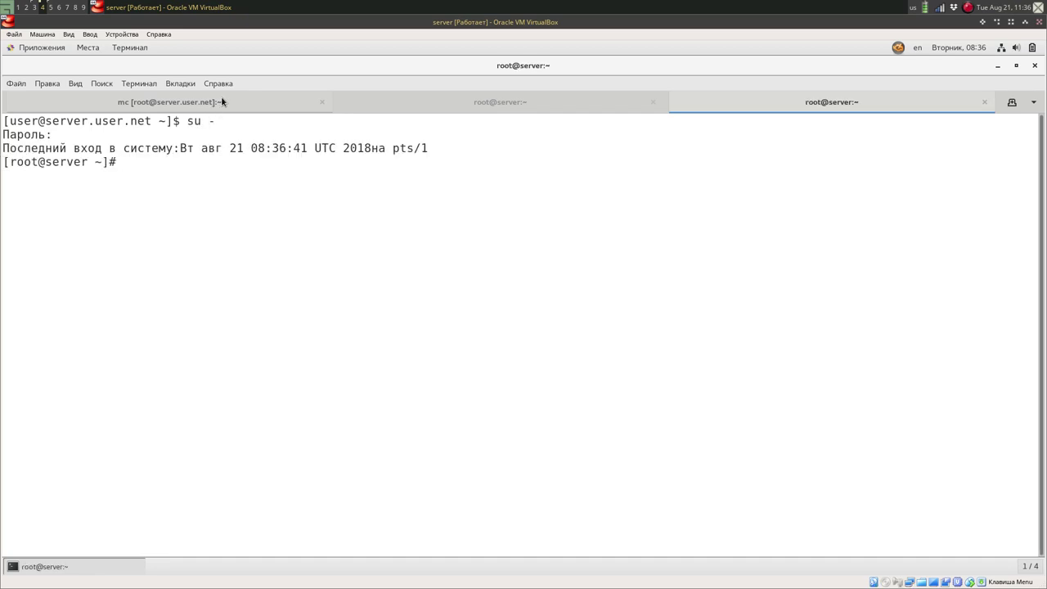
# In the second root shell, run sestatus -v.
pyautogui.click(181, 103)
pyautogui.click(385, 102)
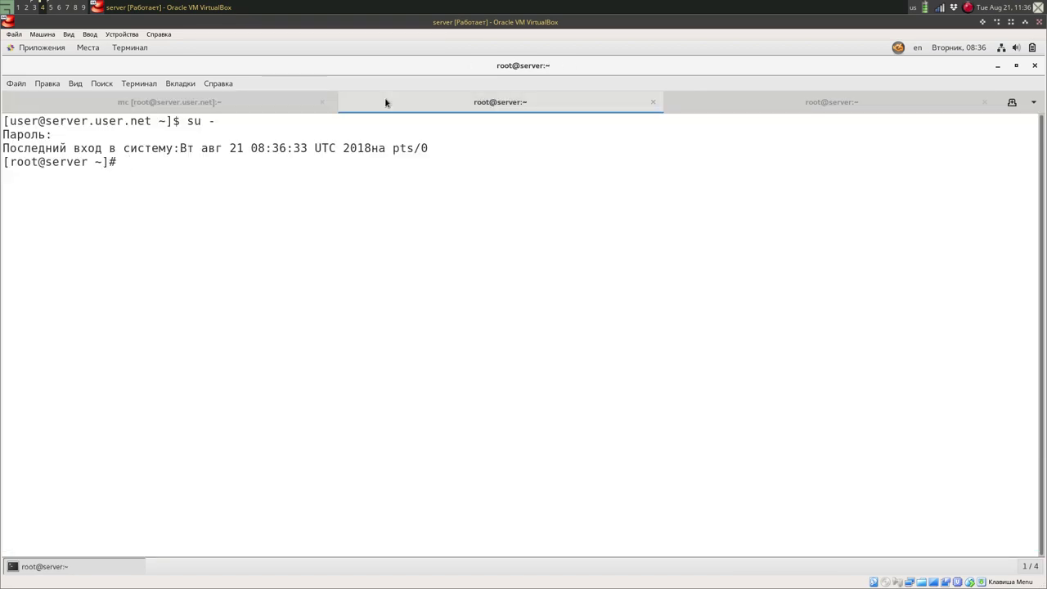
pyautogui.write('sestatus -v')
pyautogui.press('Return')
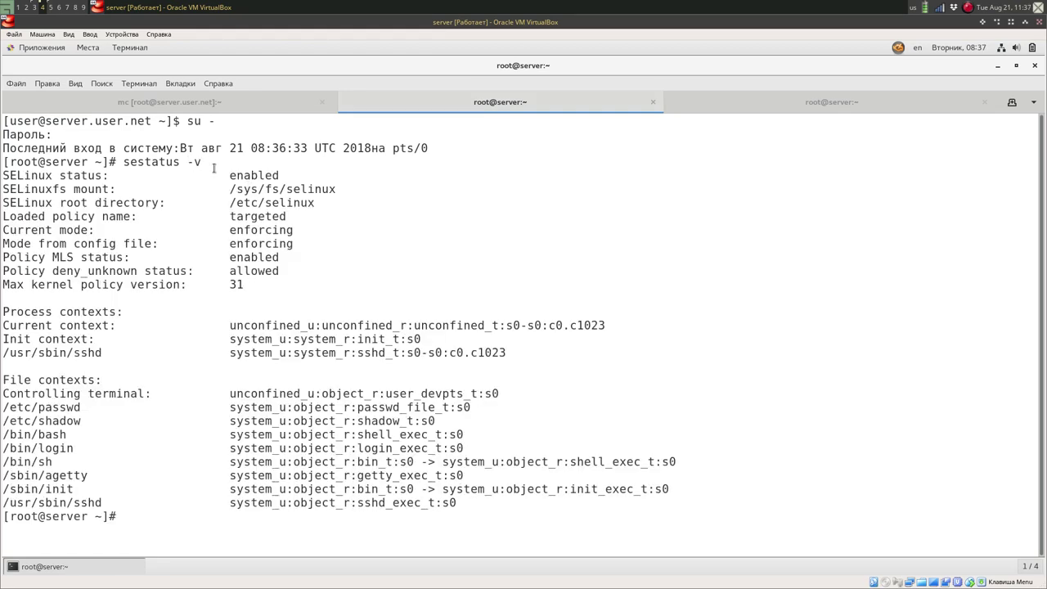
# Highlight the SELinux status and mount lines of the sestatus output, then return to the Midnight Commander tab.
pyautogui.moveTo(214, 168); pyautogui.dragTo(307, 189)
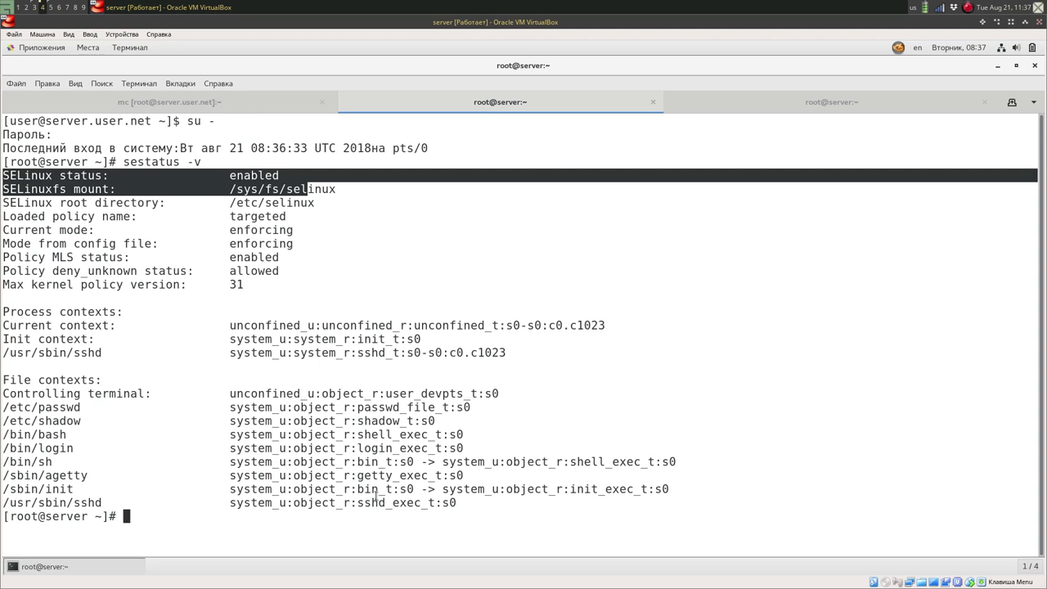
pyautogui.click(334, 368)
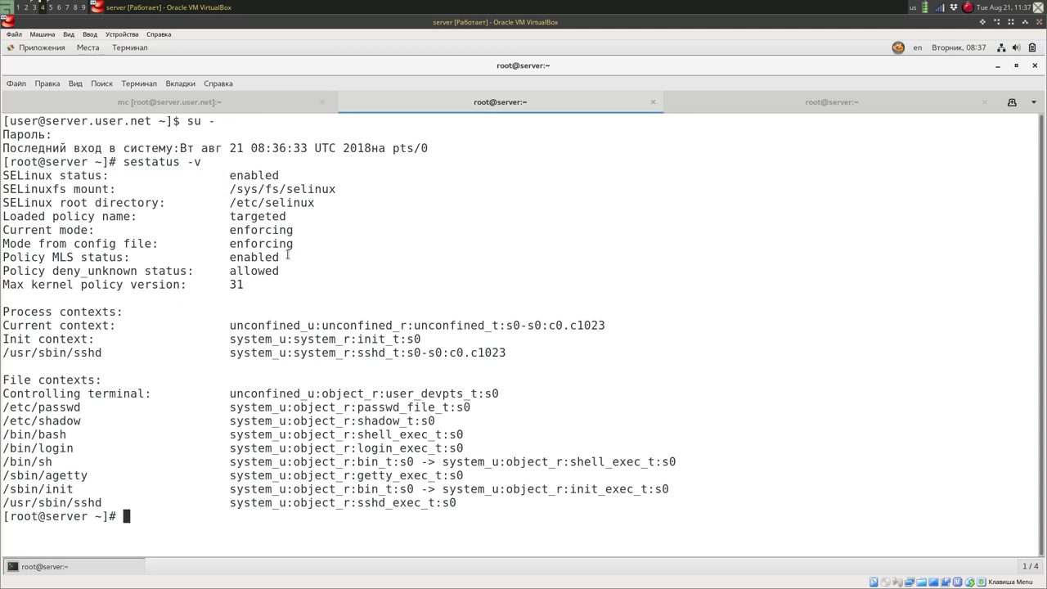
pyautogui.click(109, 106)
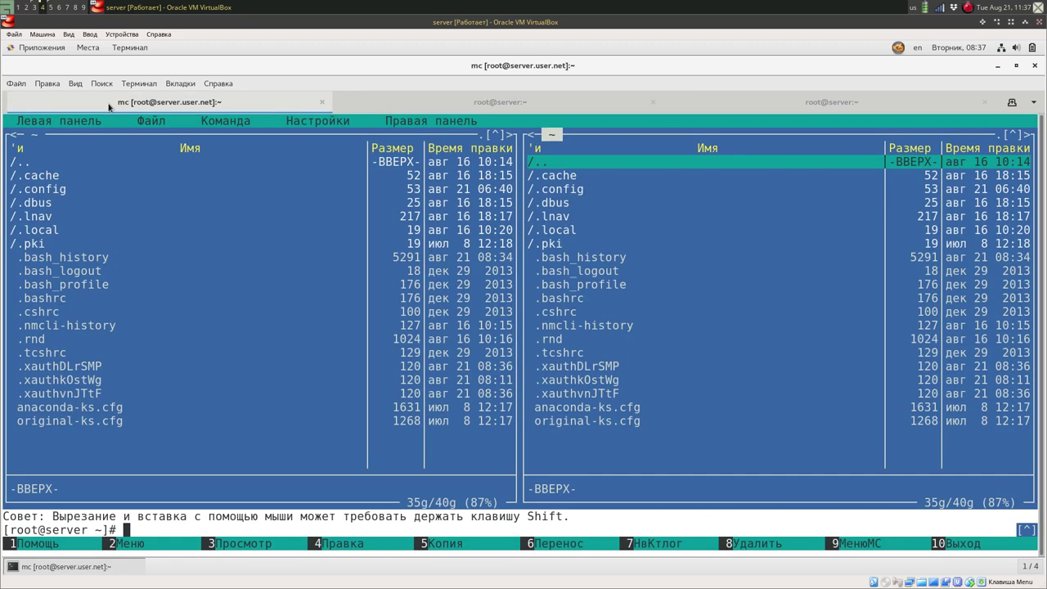
# In the left panel, browse from / into /etc and then into /etc/security.
pyautogui.press('Tab')
pyautogui.press('Return')
pyautogui.press('Home')
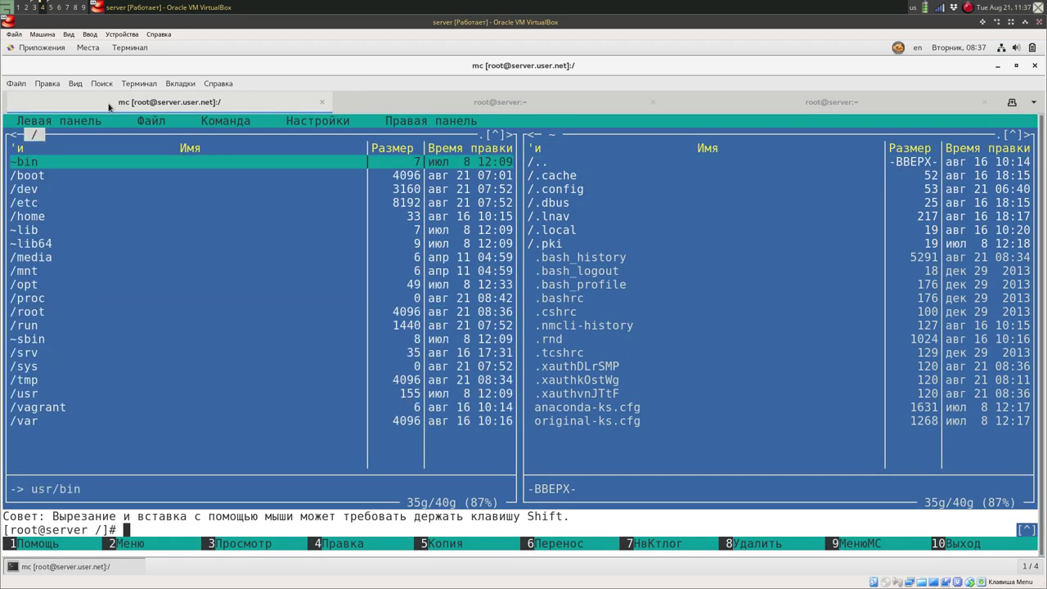
pyautogui.press('Down')
pyautogui.press('Down')
pyautogui.press('Down')
pyautogui.press('Return')
pyautogui.hotkey('ctrl', 's')
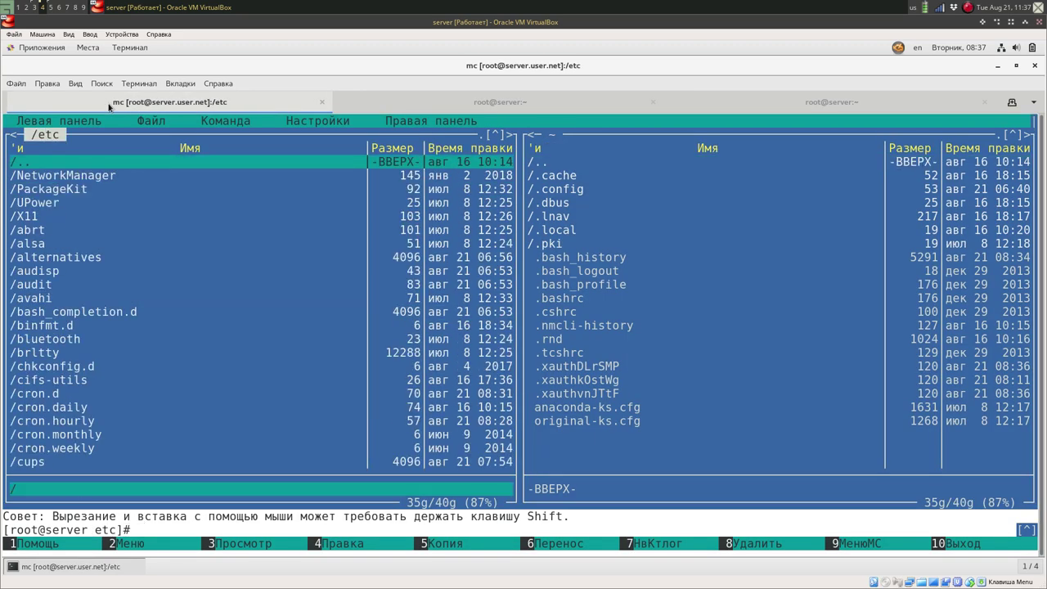
pyautogui.write('se')
pyautogui.press('Return')
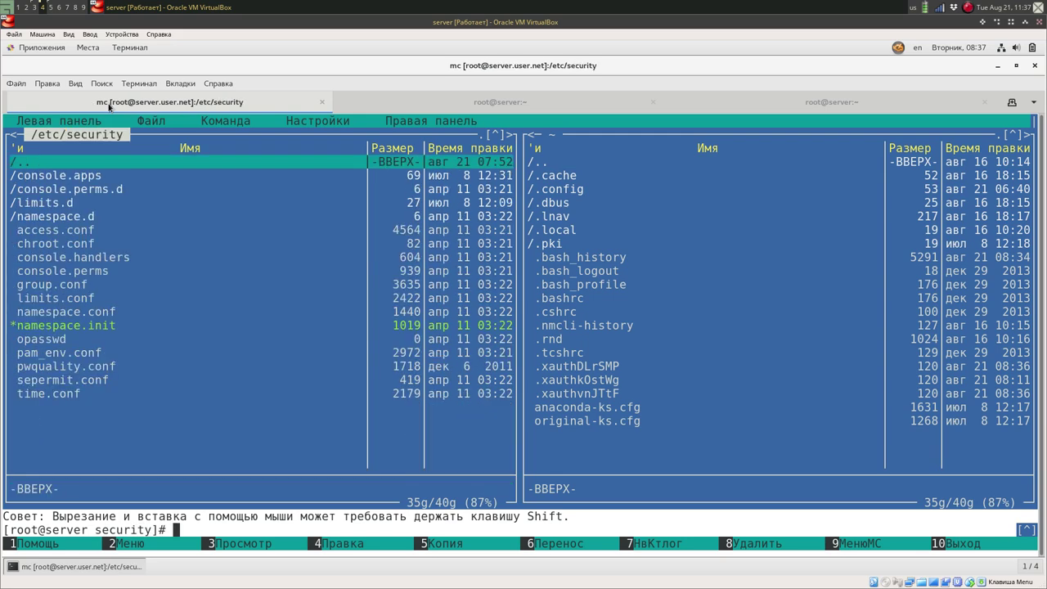
pyautogui.press('Down')
pyautogui.press('Down')
pyautogui.press('Down')
pyautogui.press('Down')
pyautogui.press('Down')
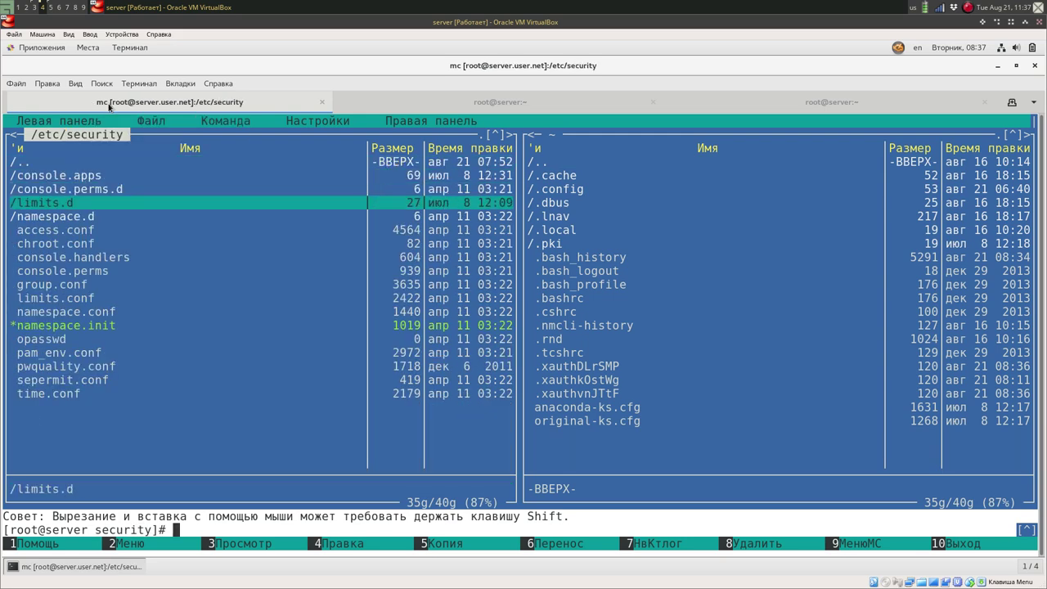
pyautogui.press('Up')
pyautogui.press('Up')
pyautogui.press('Up')
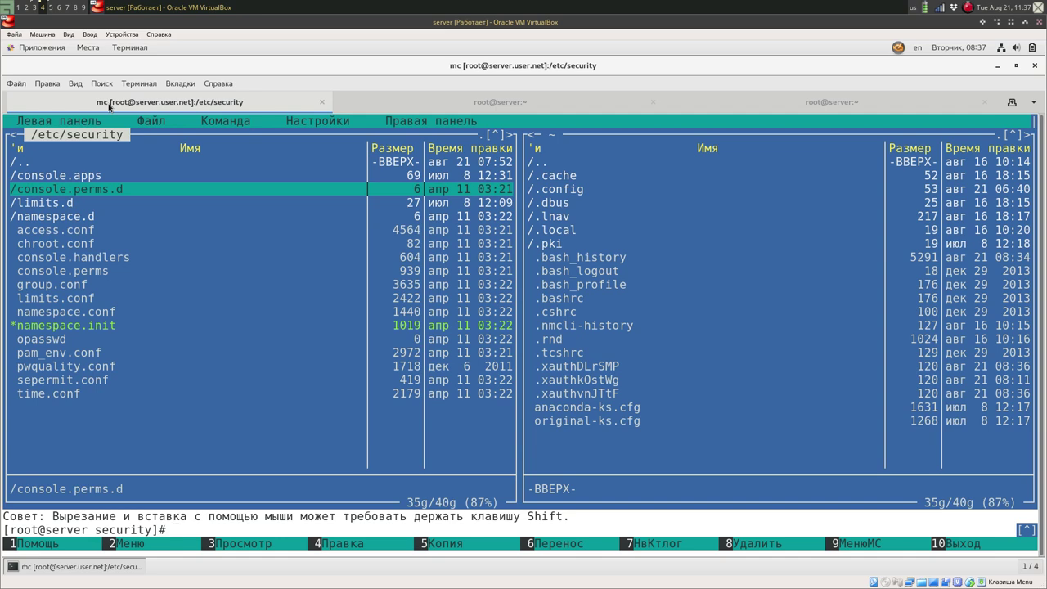
# Go back to /etc/selinux, view semanage.conf to its end, and close it.
pyautogui.hotkey('ctrl', 'pageup')
pyautogui.press('Down')
pyautogui.press('Return')
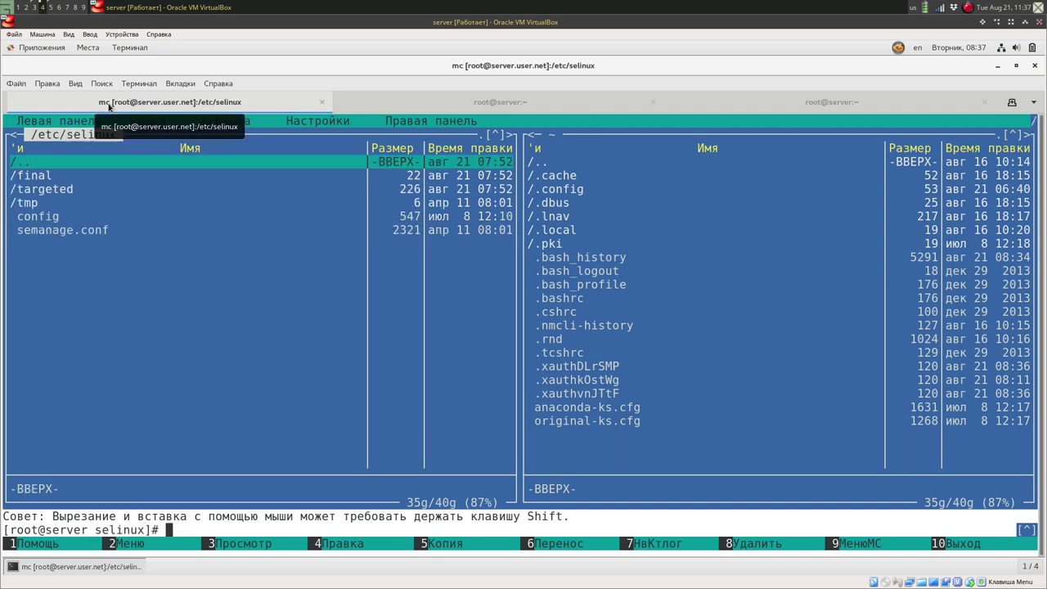
pyautogui.press('Down')
pyautogui.press('Down')
pyautogui.press('Down')
pyautogui.press('Down')
pyautogui.press('Down')
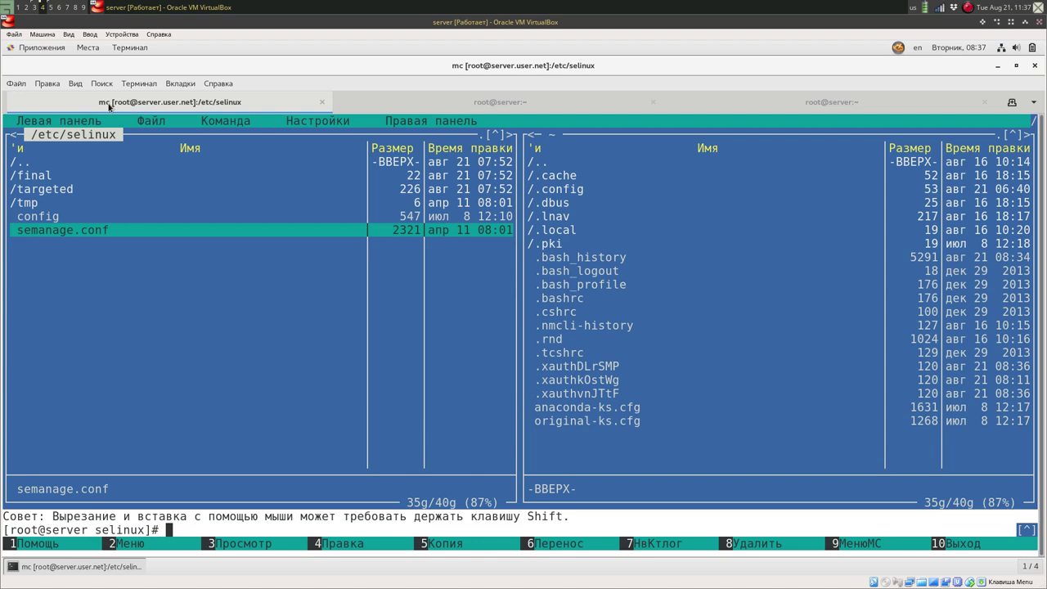
pyautogui.press('F4')
pyautogui.press('Down')
pyautogui.press('Down')
pyautogui.press('Down')
pyautogui.press('Down')
pyautogui.press('Down')
pyautogui.press('Down')
pyautogui.press('Down')
pyautogui.press('Down')
pyautogui.press('Down')
pyautogui.press('Down')
pyautogui.press('Down')
pyautogui.press('Down')
pyautogui.press('Down')
pyautogui.press('Down')
pyautogui.press('Down')
pyautogui.press('Down')
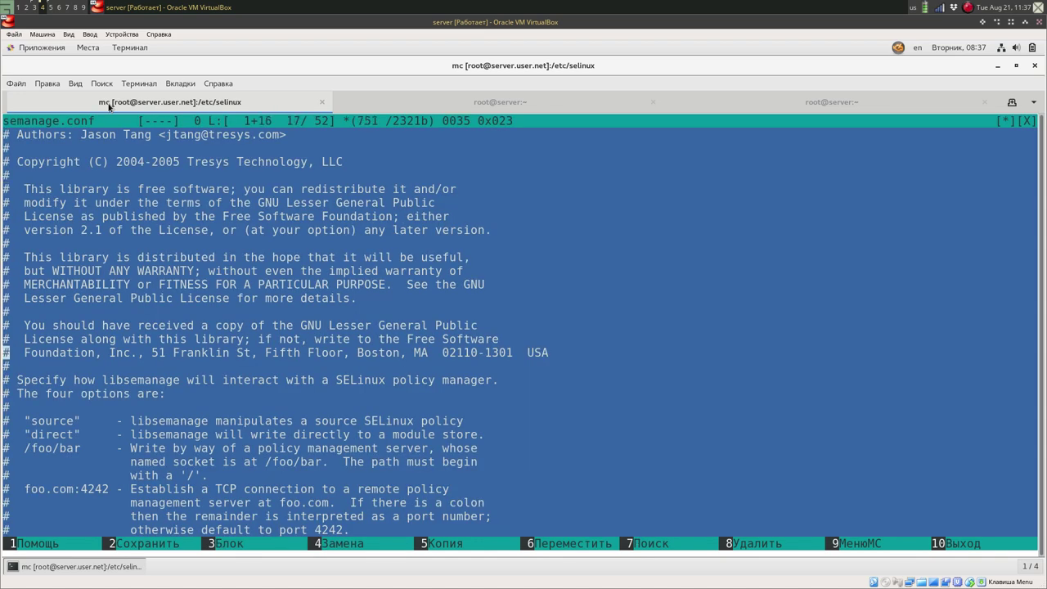
pyautogui.press('Down')
pyautogui.press('Down')
pyautogui.press('Down')
pyautogui.press('Down')
pyautogui.press('Down')
pyautogui.press('Down')
pyautogui.press('Down')
pyautogui.press('Down')
pyautogui.press('Down')
pyautogui.press('Down')
pyautogui.press('Down')
pyautogui.press('Down')
pyautogui.press('Down')
pyautogui.press('Down')
pyautogui.press('Down')
pyautogui.press('Down')
pyautogui.press('Down')
pyautogui.press('Down')
pyautogui.press('Down')
pyautogui.press('Down')
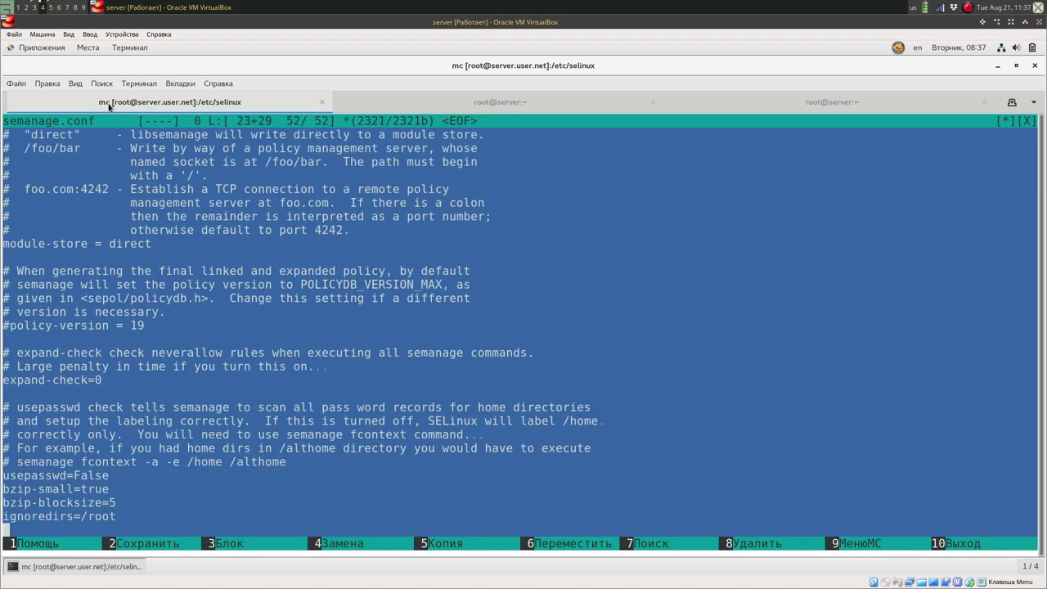
pyautogui.press('F10')
pyautogui.press('Up')
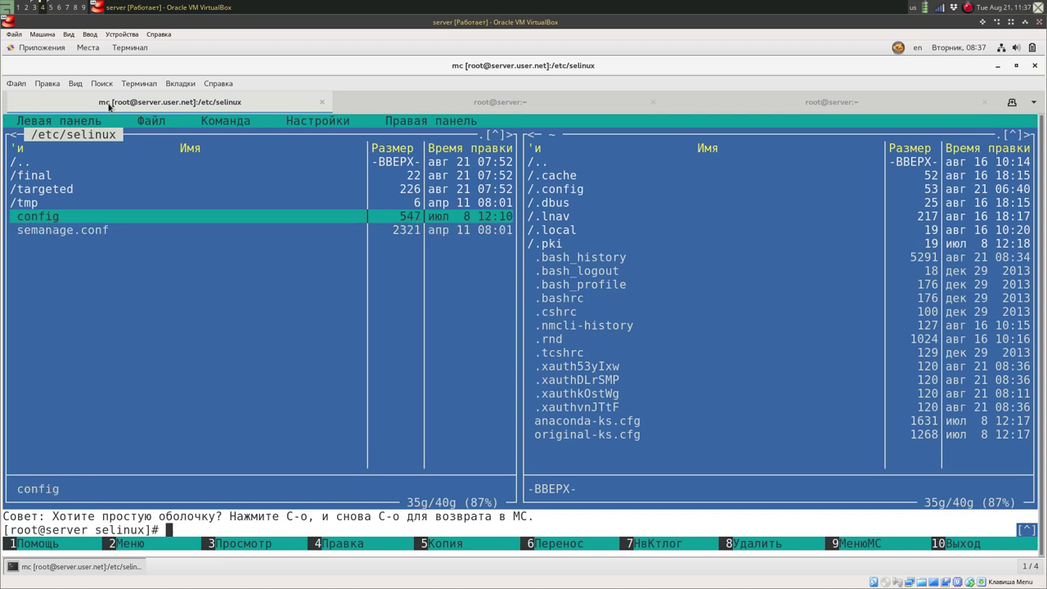
# View /etc/selinux/config showing SELINUX=enforcing and SELINUXTYPE=targeted, then activate the right panel.
pyautogui.press('F4')
pyautogui.press('Down')
pyautogui.press('Down')
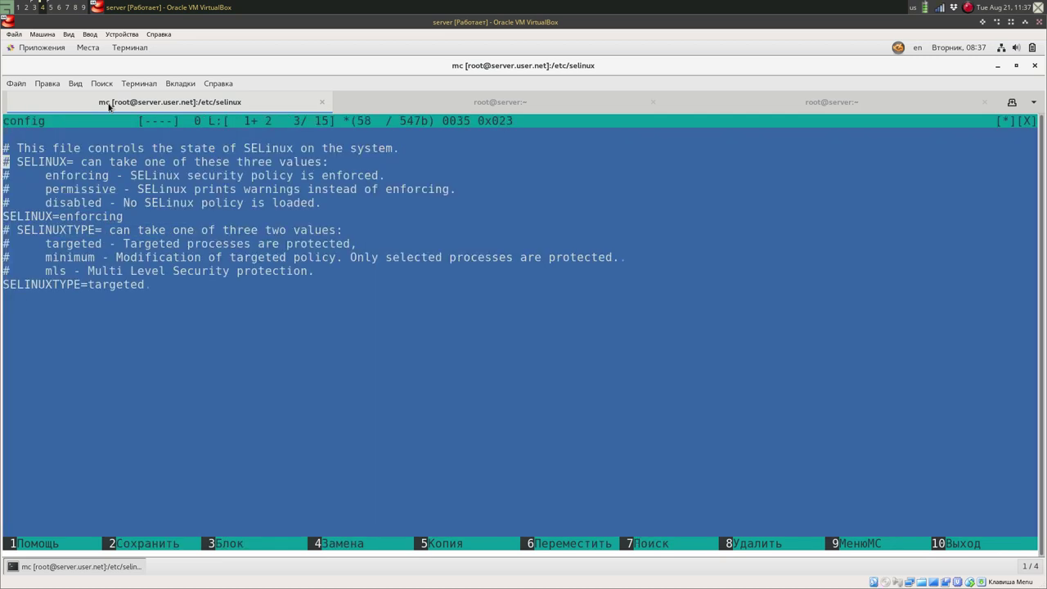
pyautogui.press('Down')
pyautogui.press('Down')
pyautogui.press('Down')
pyautogui.press('Down')
pyautogui.press('Down')
pyautogui.press('Down')
pyautogui.press('Down')
pyautogui.press('Down')
pyautogui.press('Down')
pyautogui.press('Down')
pyautogui.press('Down')
pyautogui.press('Down')
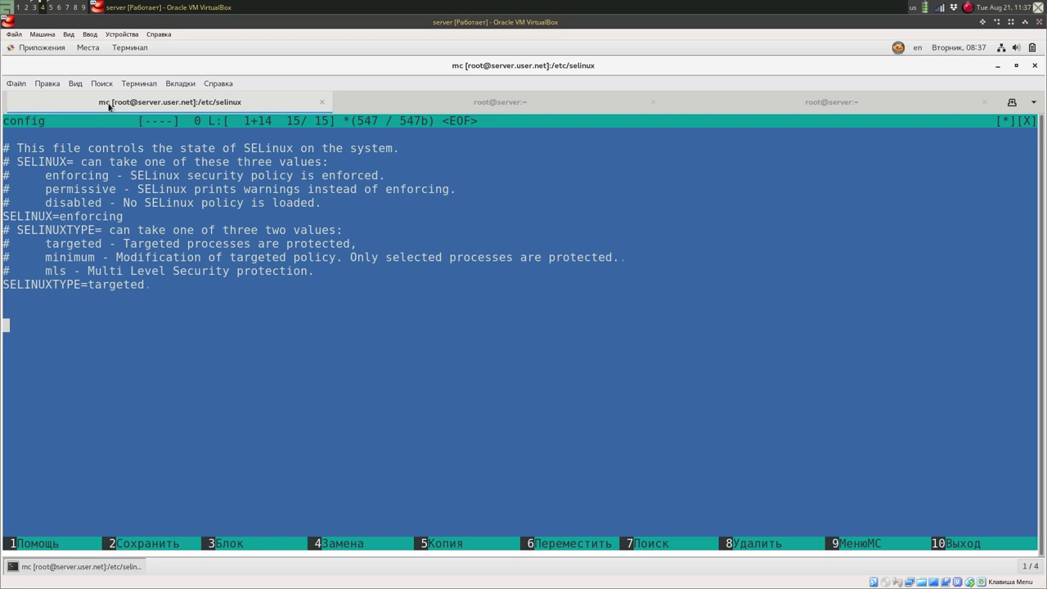
pyautogui.press('F10')
pyautogui.press('Tab')
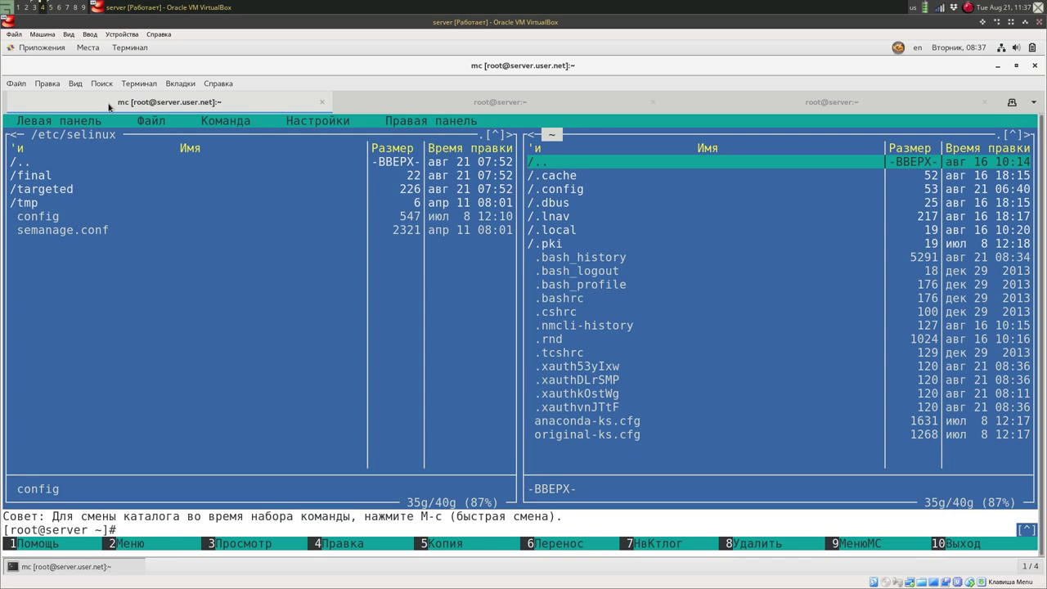
# Change the right panel to /etc/sysconfig and select its selinux symlink pointing to ../selinux/config.
pyautogui.hotkey('alt', 'c')
pyautogui.write('/etc')
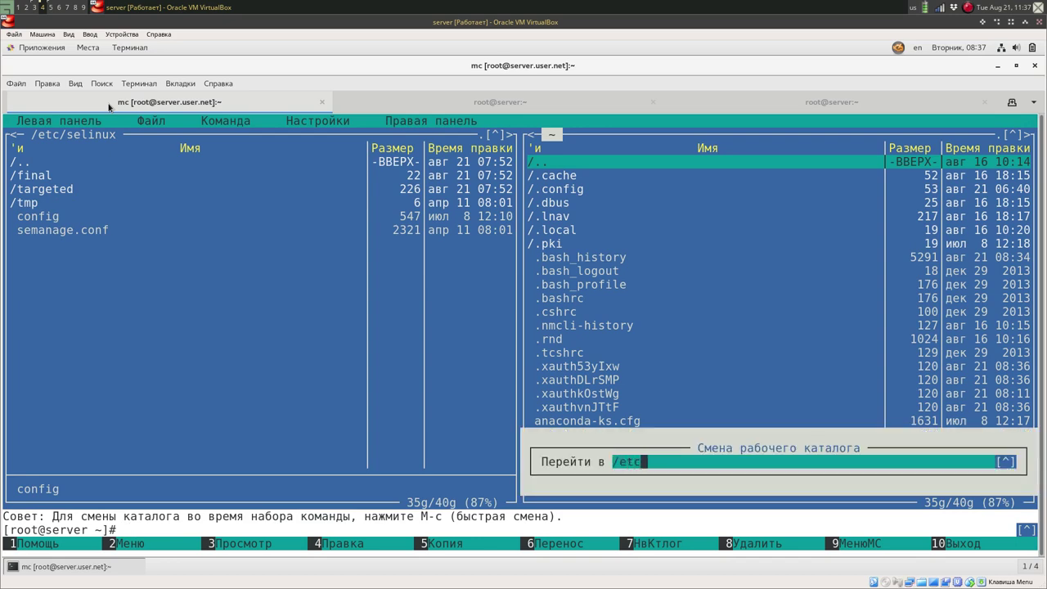
pyautogui.press('Return')
pyautogui.write('/sy')
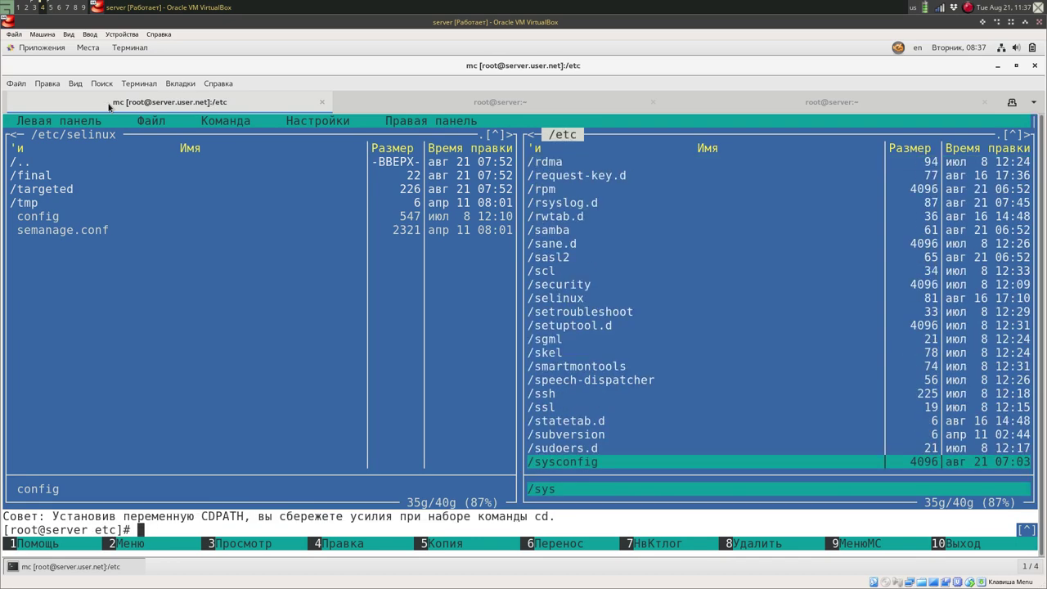
pyautogui.write('s')
pyautogui.press('Return')
pyautogui.press('Down')
pyautogui.press('Down')
pyautogui.press('Down')
pyautogui.press('Down')
pyautogui.press('Down')
pyautogui.press('Down')
pyautogui.press('Down')
pyautogui.press('Down')
pyautogui.press('Down')
pyautogui.press('Down')
pyautogui.press('Down')
pyautogui.press('Down')
pyautogui.press('Down')
pyautogui.press('Down')
pyautogui.press('Down')
pyautogui.press('Down')
pyautogui.press('Down')
pyautogui.press('Down')
pyautogui.press('Down')
pyautogui.press('Down')
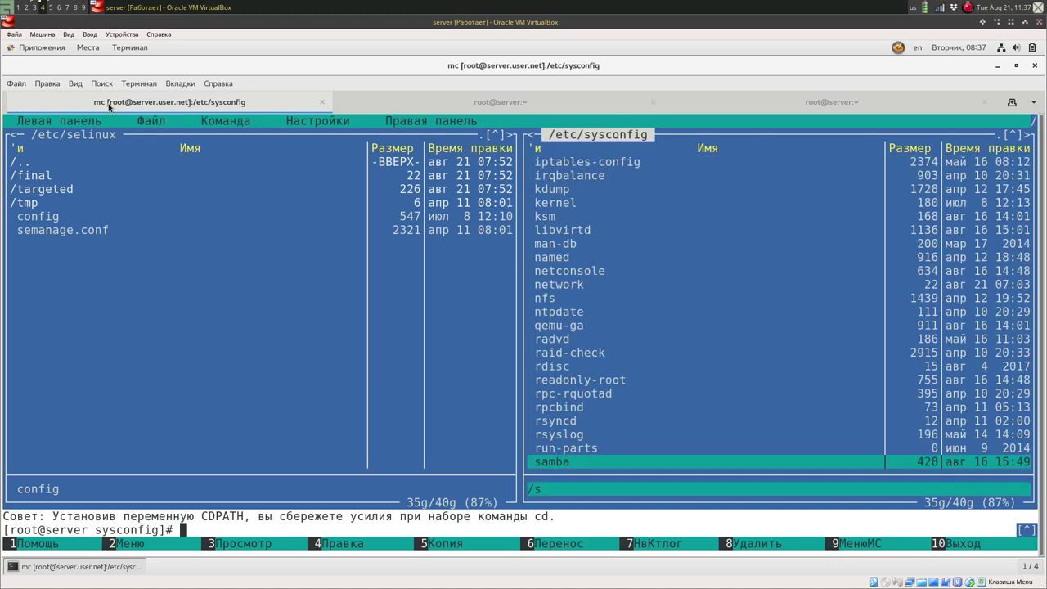
pyautogui.press('Down')
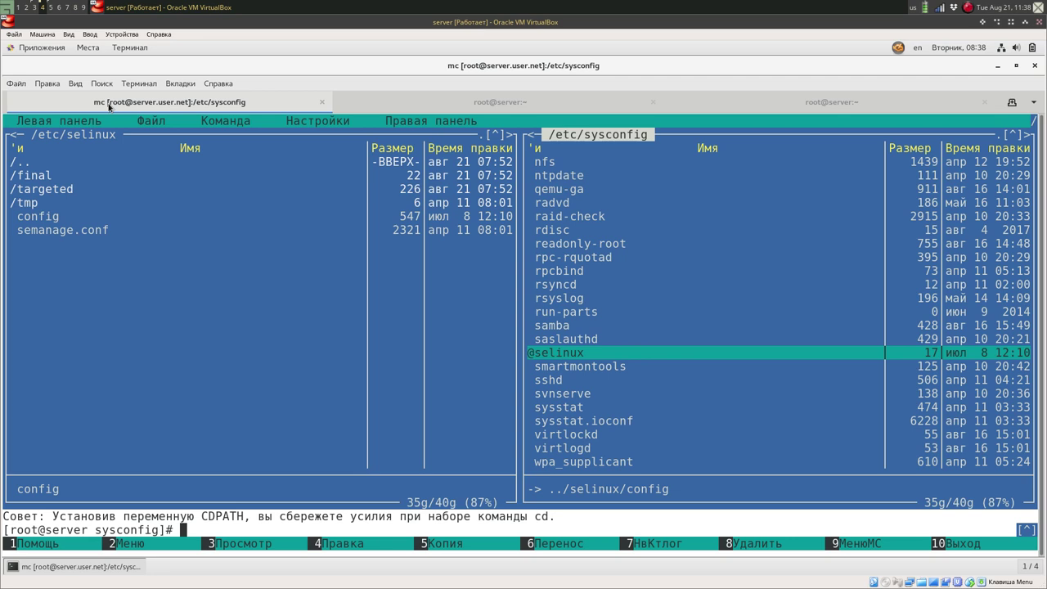
pyautogui.press('Tab')
pyautogui.press('Tab')
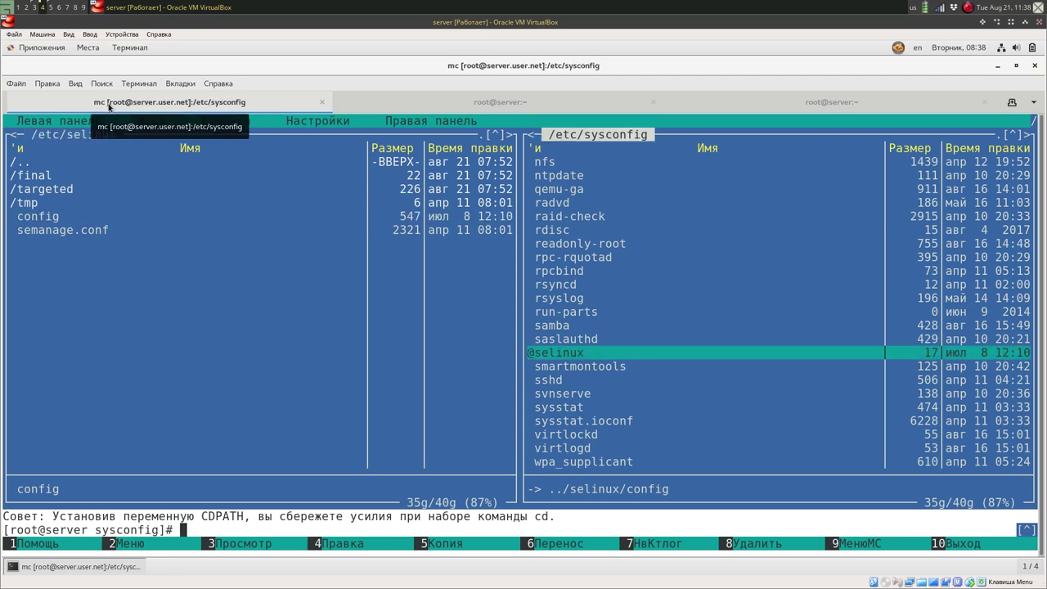
pyautogui.press('Tab')
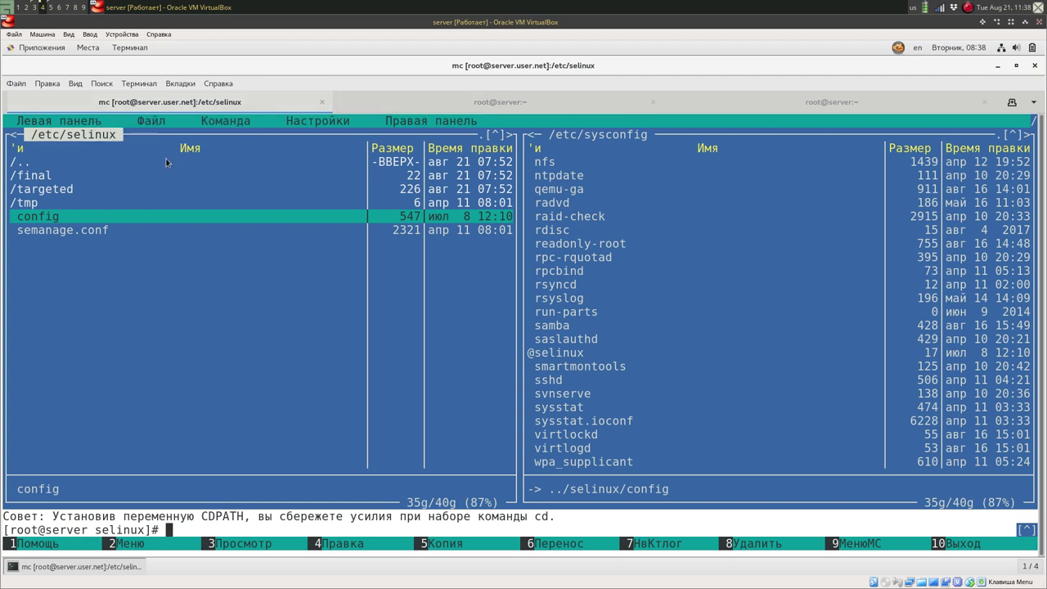
pyautogui.press('F4')
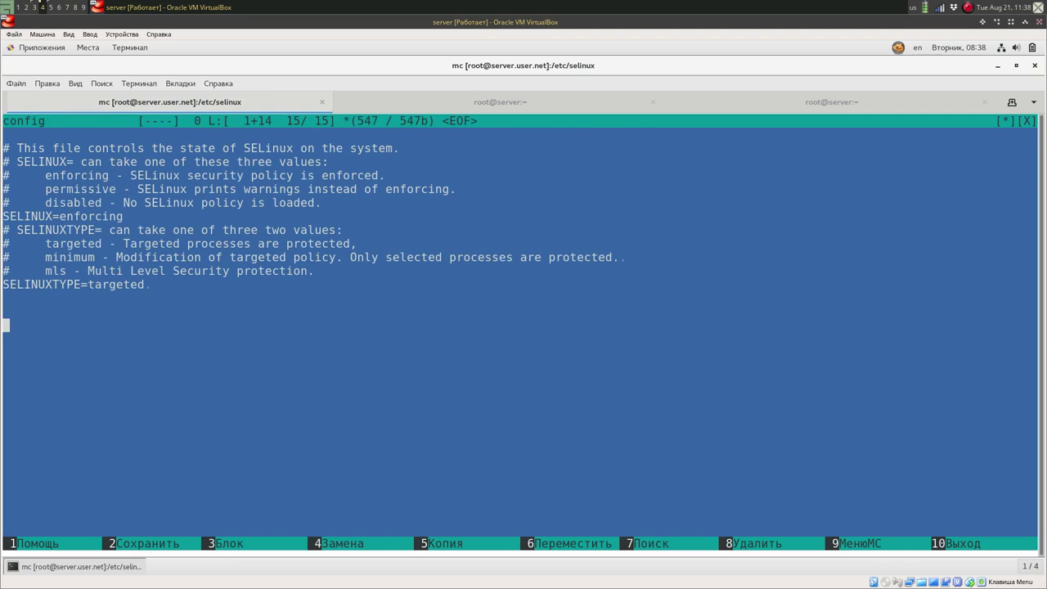
pyautogui.press('Up')
pyautogui.press('Up')
pyautogui.press('Up')
pyautogui.press('Up')
pyautogui.press('Up')
pyautogui.press('Up')
pyautogui.press('Up')
pyautogui.press('Up')
pyautogui.press('Up')
pyautogui.press('Right')
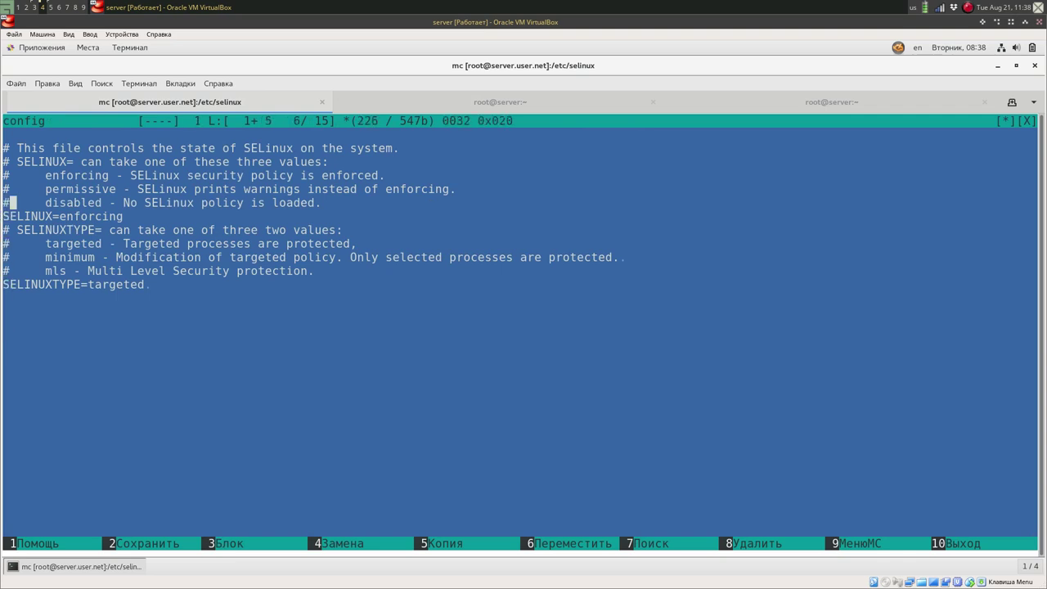
pyautogui.press('Down')
pyautogui.press('Right')
pyautogui.press('Right')
pyautogui.press('Right')
pyautogui.press('Right')
pyautogui.press('Right')
pyautogui.press('Right')
pyautogui.press('Right')
pyautogui.press('Right')
pyautogui.press('Right')
pyautogui.press('Right')
pyautogui.press('Right')
pyautogui.press('Right')
pyautogui.press('Down')
pyautogui.press('Down')
pyautogui.press('Down')
pyautogui.press('Down')
pyautogui.press('Down')
pyautogui.press('Down')
pyautogui.press('Up')
pyautogui.press('Left')
pyautogui.press('F10')
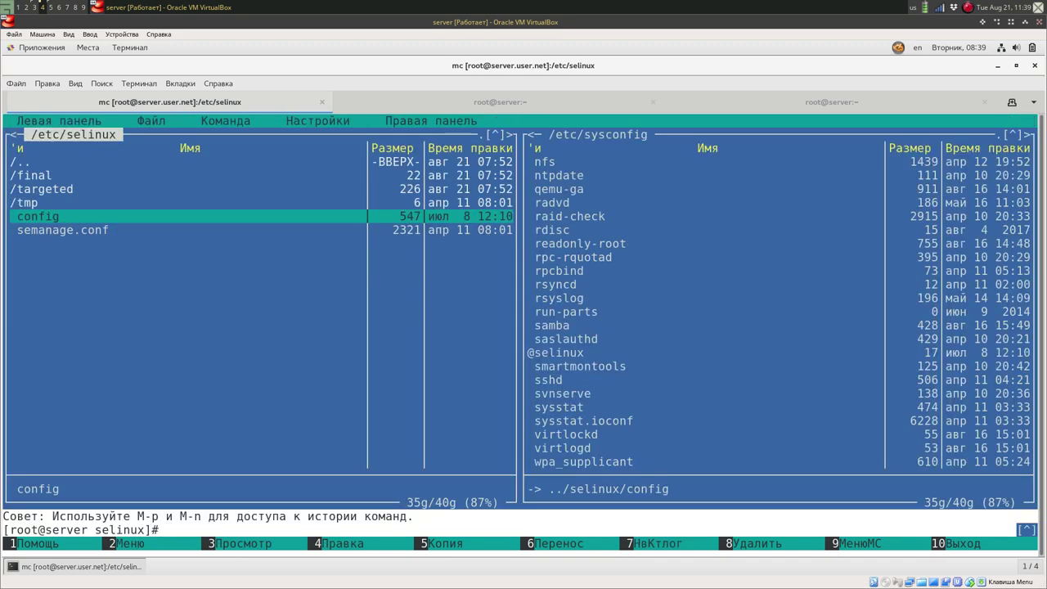
# Return to the sestatus tab and highlight the loaded policy name 'targeted'.
pyautogui.click(472, 102)
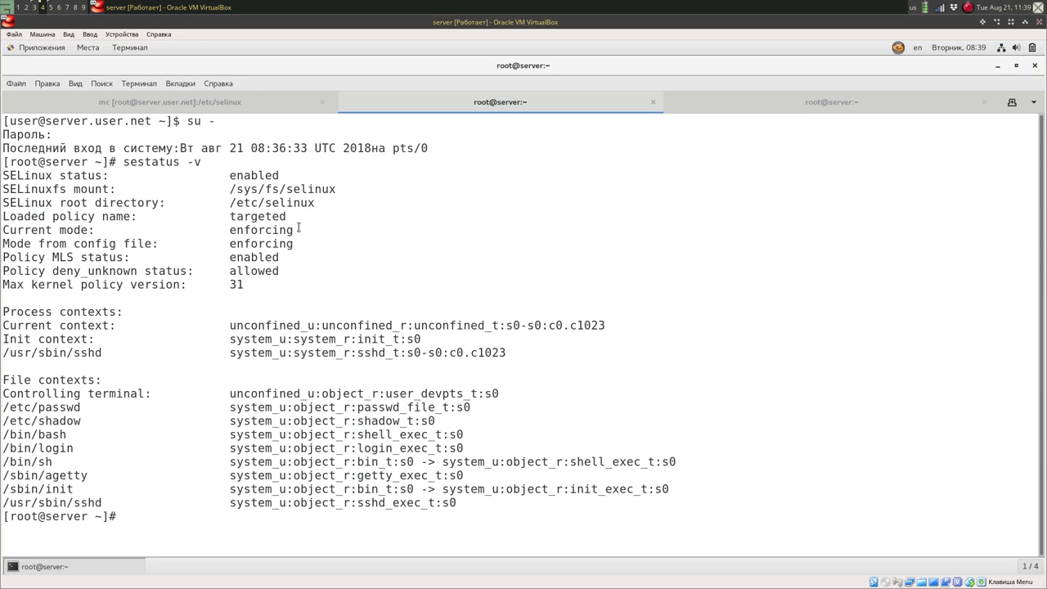
pyautogui.moveTo(215, 214); pyautogui.dragTo(287, 216)
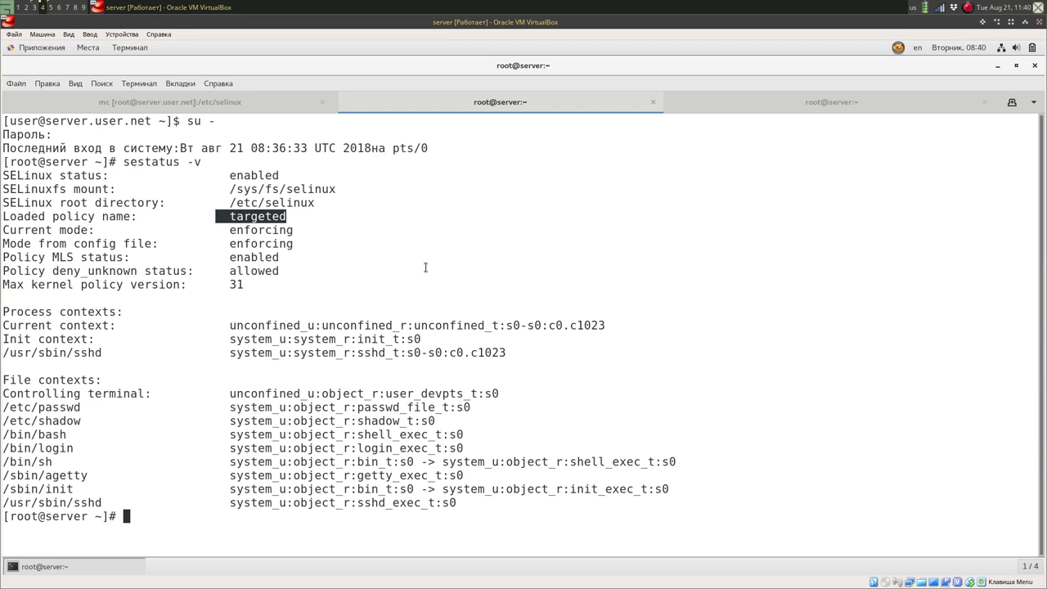
# Run ls -Z and highlight anaconda-ks.cfg's system_u:object_r:admin_home_t context and s0 level.
pyautogui.write('ls -Z')
pyautogui.press('Return')
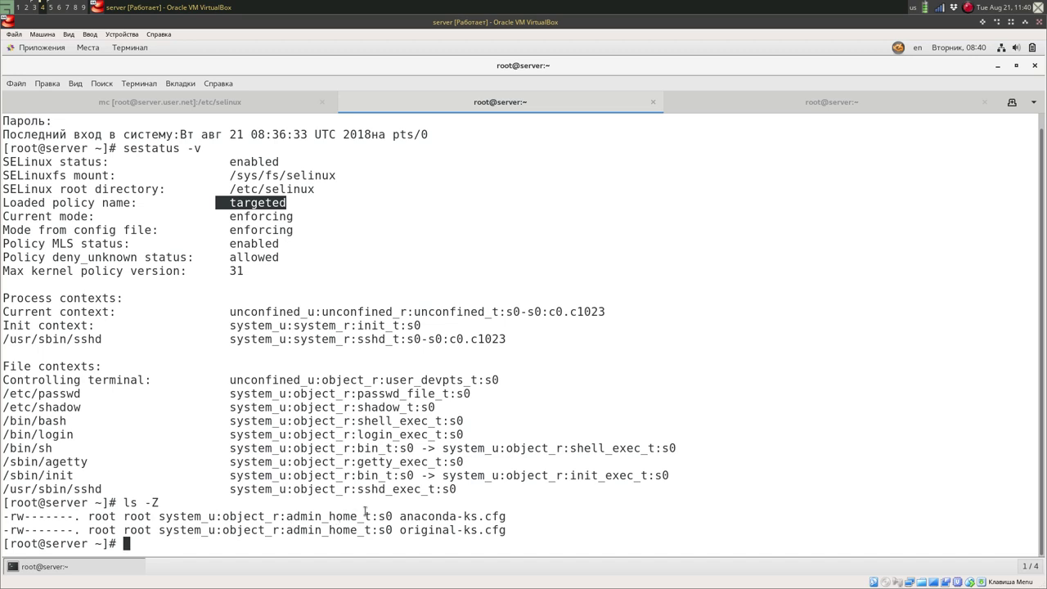
pyautogui.moveTo(378, 516); pyautogui.dragTo(158, 516)
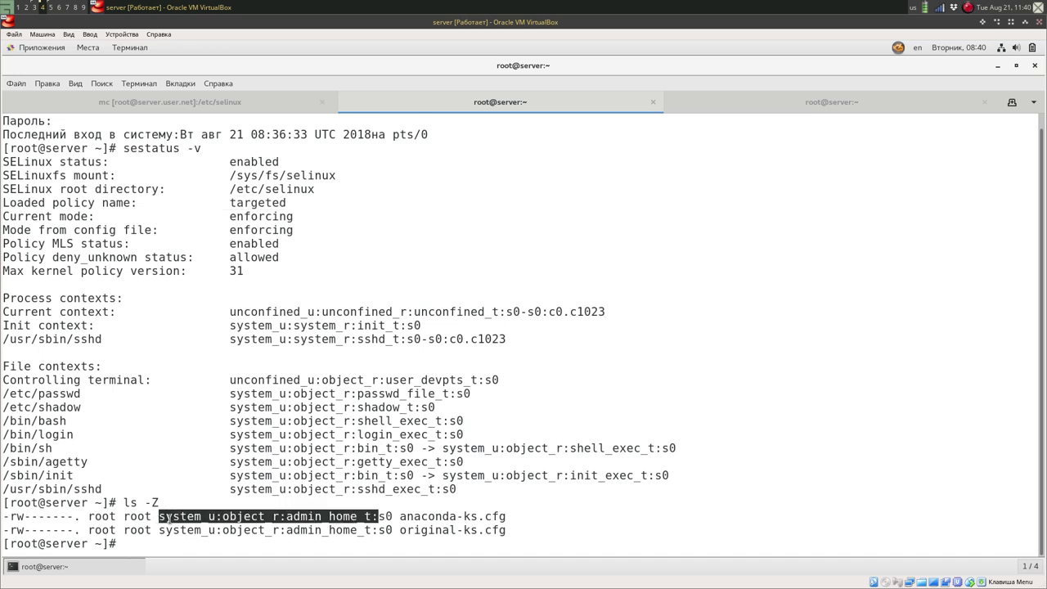
pyautogui.click(378, 518)
pyautogui.moveTo(378, 518); pyautogui.dragTo(394, 518)
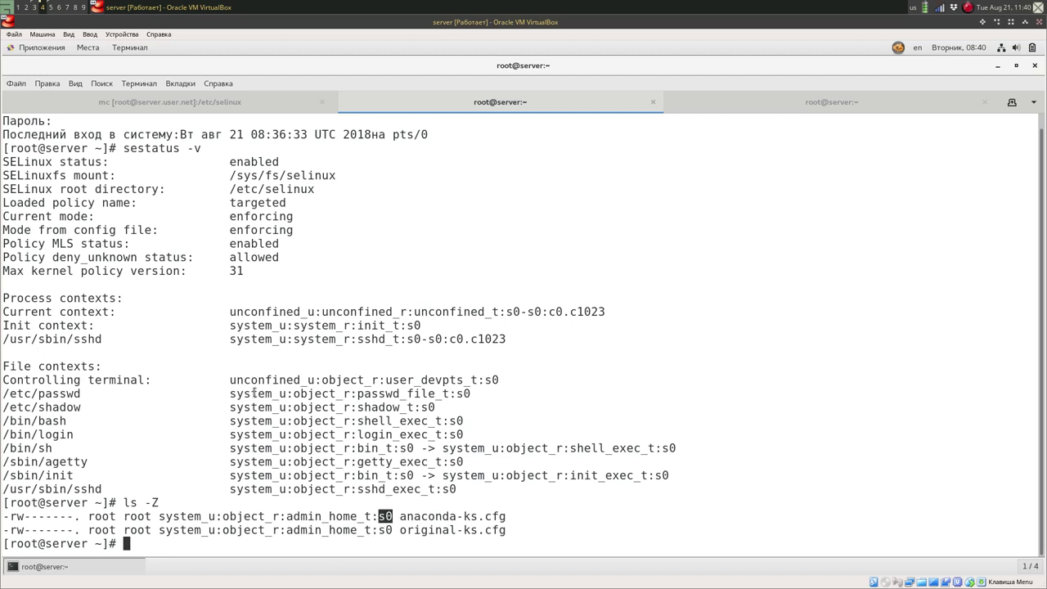
pyautogui.click(254, 393)
# Run getenforce to confirm SELinux is currently Enforcing.
pyautogui.write('get')
pyautogui.press('Tab')
pyautogui.press('Tab')
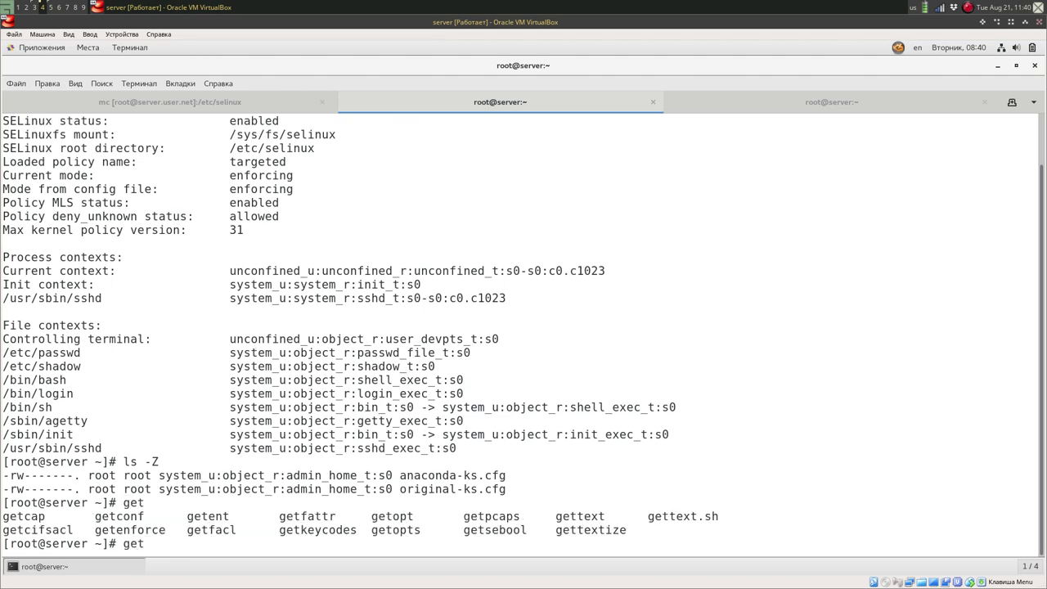
pyautogui.write('p')
pyautogui.press('Tab')
pyautogui.press('BackSpace')
pyautogui.press('BackSpace')
pyautogui.press('BackSpace')
pyautogui.press('BackSpace')
pyautogui.press('BackSpace')
pyautogui.press('BackSpace')
pyautogui.write('en')
pyautogui.press('Tab')
pyautogui.press('Tab')
pyautogui.press('Tab')
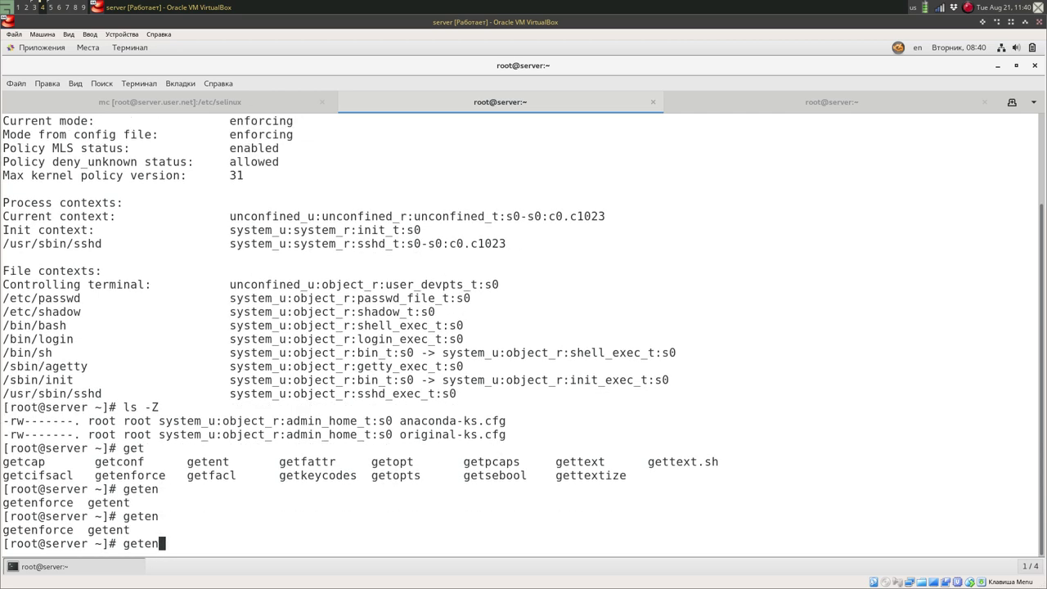
pyautogui.write('f')
pyautogui.press('Tab')
pyautogui.press('Return')
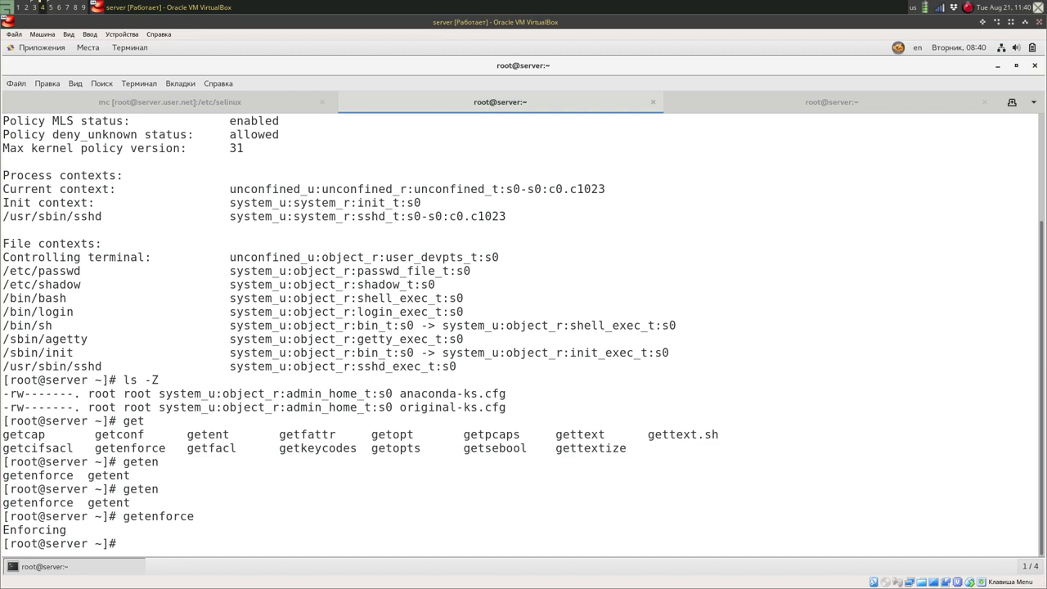
# Run setenforce 0 and verify getenforce now reports Permissive.
pyautogui.write('set')
pyautogui.press('Tab')
pyautogui.write('0')
pyautogui.press('Return')
pyautogui.write('getenf')
pyautogui.press('Tab')
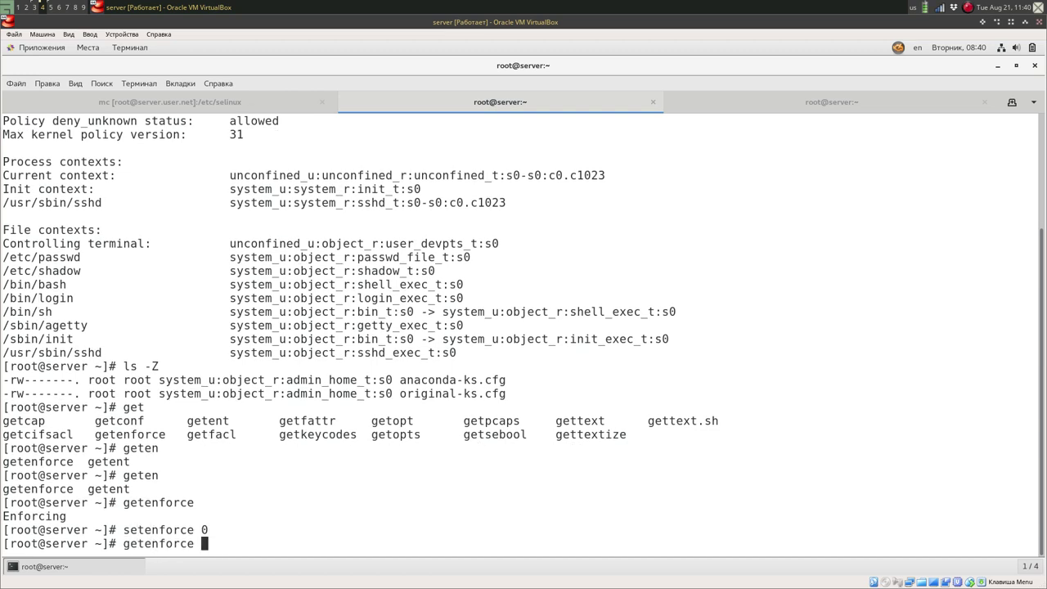
pyautogui.press('Return')
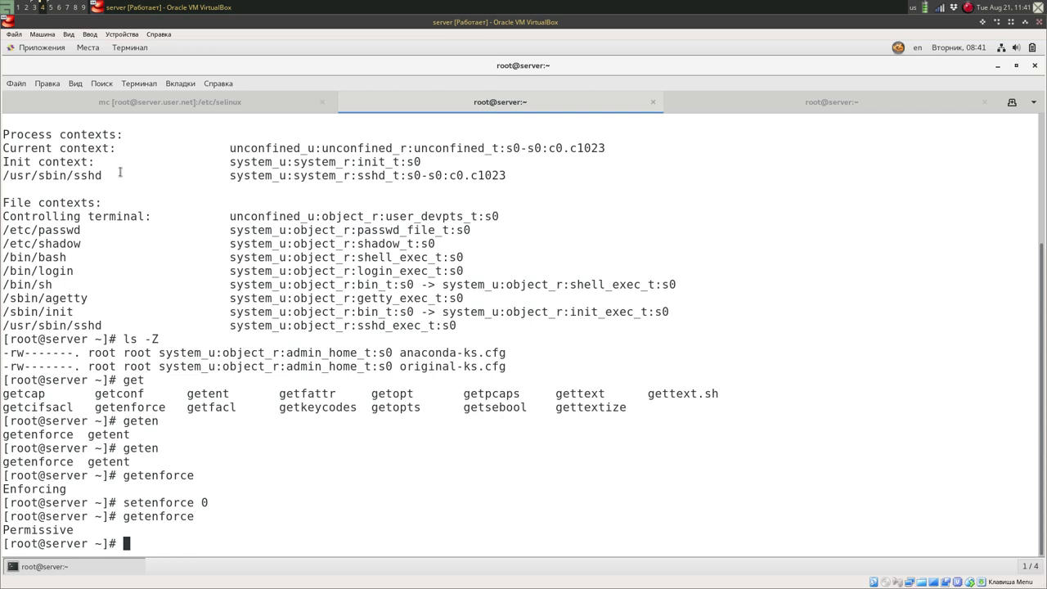
# Open /etc/selinux/config in the mc editor and duplicate the SELINUX=enforcing line.
pyautogui.click(178, 106)
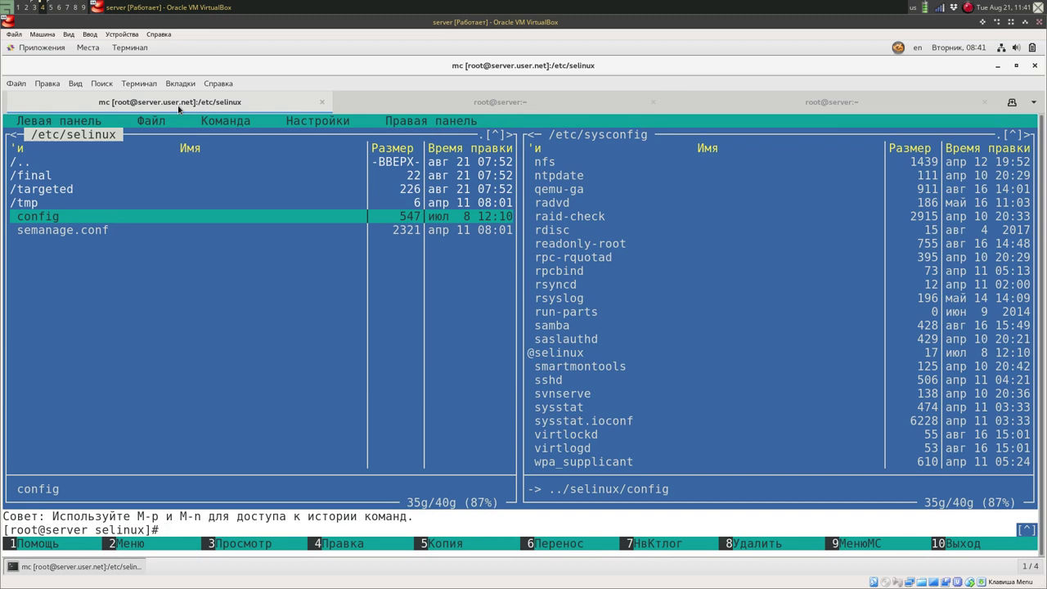
pyautogui.press('F4')
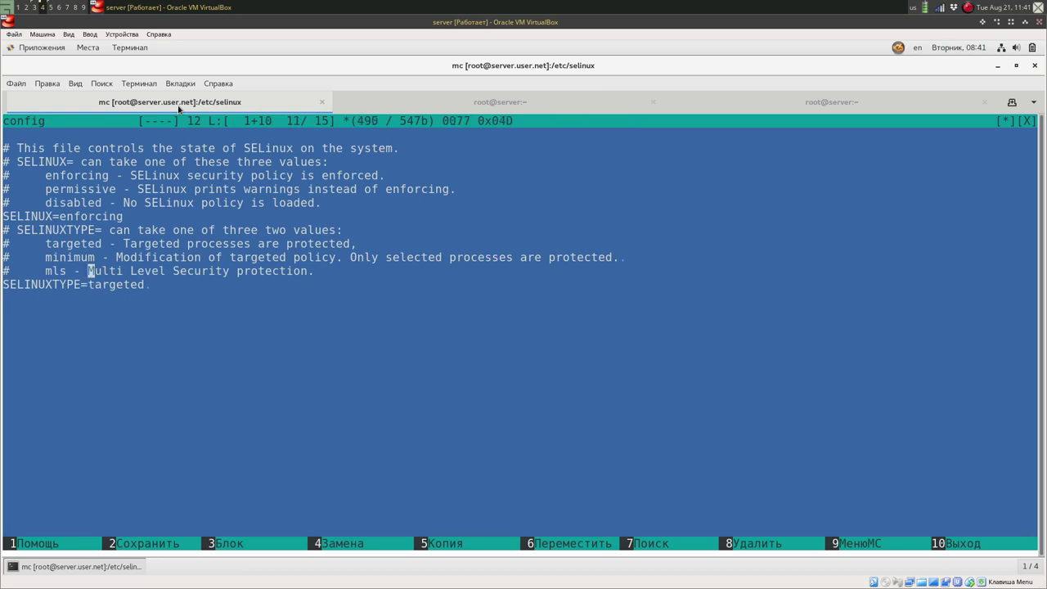
pyautogui.press('Up')
pyautogui.press('Up')
pyautogui.press('Up')
pyautogui.press('Up')
pyautogui.press('Up')
pyautogui.press('Down')
pyautogui.press('Left')
pyautogui.press('Left')
pyautogui.press('Left')
pyautogui.press('Left')
pyautogui.press('Left')
pyautogui.hotkey('shift', 'Left')
pyautogui.hotkey('shift', 'Left')
pyautogui.hotkey('shift', 'Left')
pyautogui.hotkey('shift', 'Left')
pyautogui.hotkey('shift', 'Left')
pyautogui.hotkey('shift', 'Left')
pyautogui.hotkey('shift', 'Left')
pyautogui.hotkey('shift', 'Right')
pyautogui.hotkey('shift', 'Right')
pyautogui.hotkey('shift', 'Right')
pyautogui.hotkey('shift', 'Right')
pyautogui.hotkey('shift', 'Right')
pyautogui.hotkey('shift', 'Right')
pyautogui.hotkey('shift', 'Right')
pyautogui.hotkey('shift', 'Right')
pyautogui.hotkey('shift', 'Right')
pyautogui.hotkey('shift', 'Right')
pyautogui.hotkey('shift', 'Right')
pyautogui.hotkey('shift', 'Right')
pyautogui.hotkey('shift', 'Right')
pyautogui.hotkey('shift', 'Right')
pyautogui.hotkey('shift', 'Right')
pyautogui.hotkey('shift', 'Right')
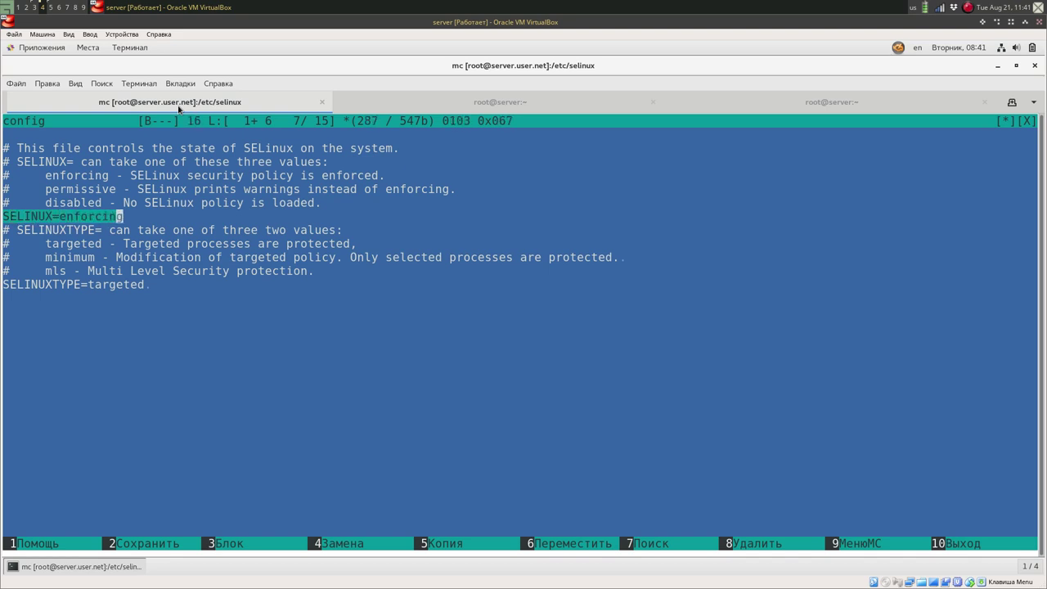
pyautogui.hotkey('shift', 'Right')
pyautogui.press('Return')
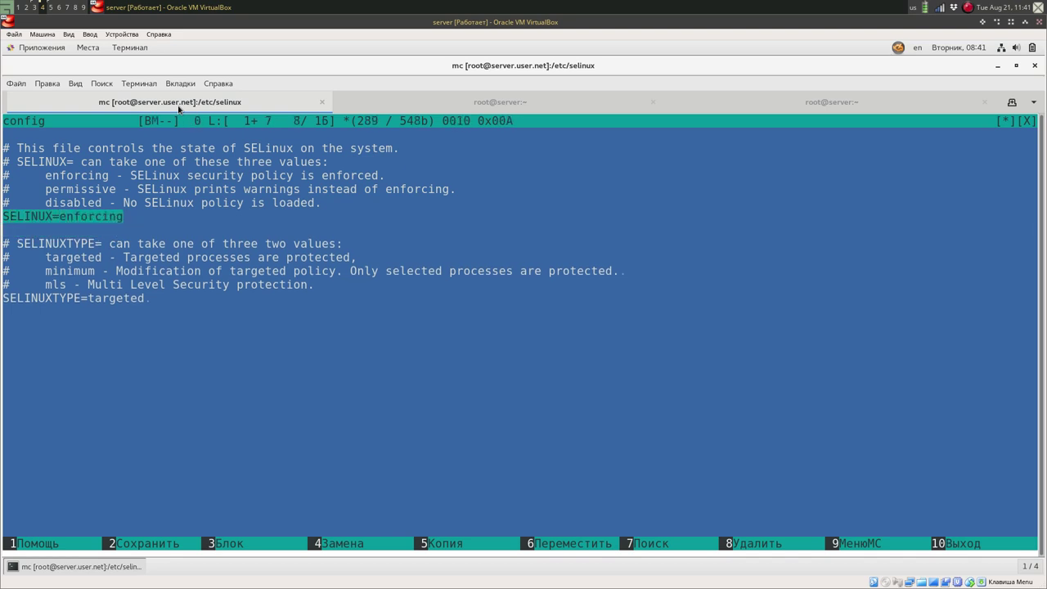
pyautogui.press('F5')
pyautogui.press('Up')
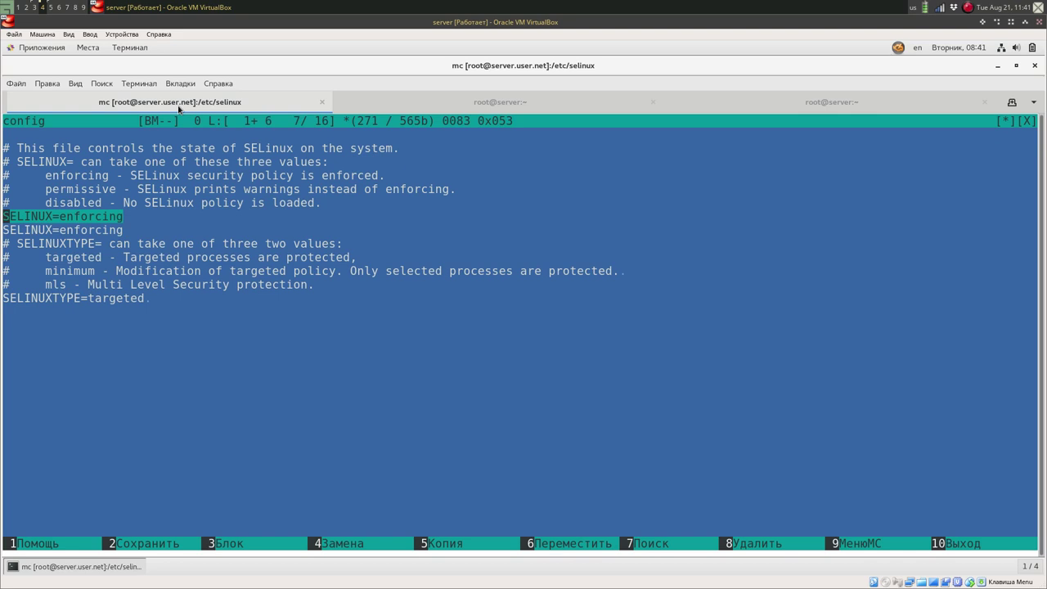
# Comment out the original line, change the copy to SELINUX=disabled, and save the file.
pyautogui.write('#')
pyautogui.press('Down')
pyautogui.press('Right')
pyautogui.press('Right')
pyautogui.press('Right')
pyautogui.press('Right')
pyautogui.press('Right')
pyautogui.press('Right')
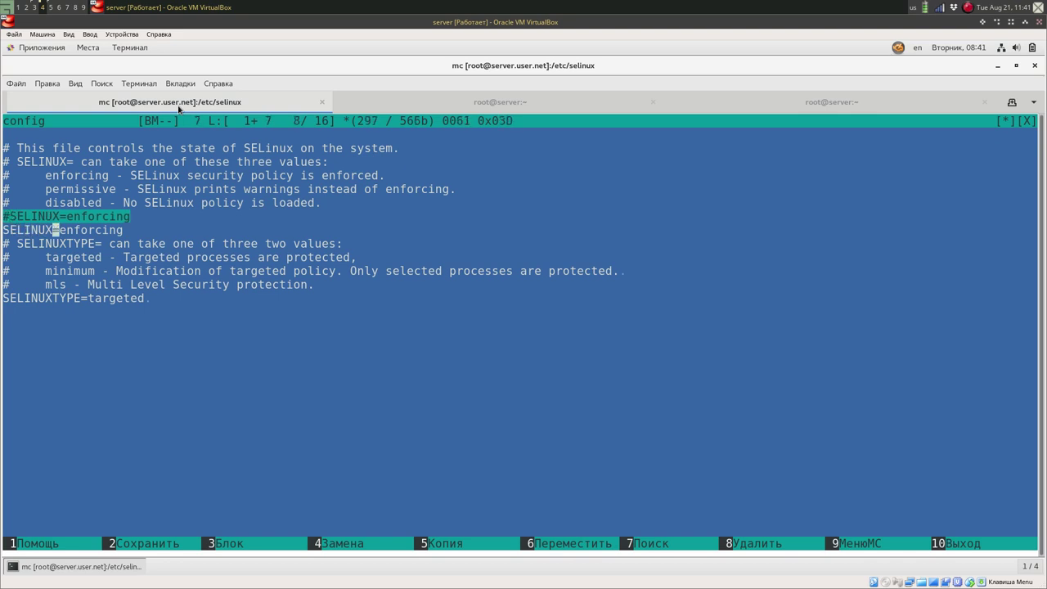
pyautogui.press('Right')
pyautogui.press('Delete')
pyautogui.press('Delete')
pyautogui.press('Delete')
pyautogui.press('Delete')
pyautogui.press('Delete')
pyautogui.press('Delete')
pyautogui.press('Delete')
pyautogui.press('Delete')
pyautogui.press('Delete')
pyautogui.write('di')
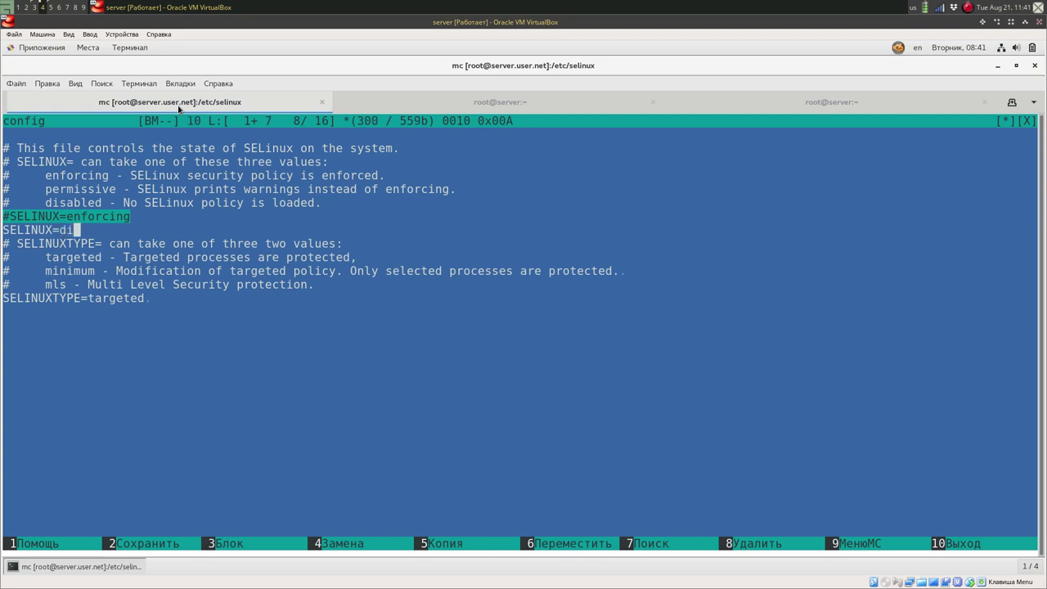
pyautogui.write('sabled')
pyautogui.press('F2')
pyautogui.press('Return')
pyautogui.press('F10')
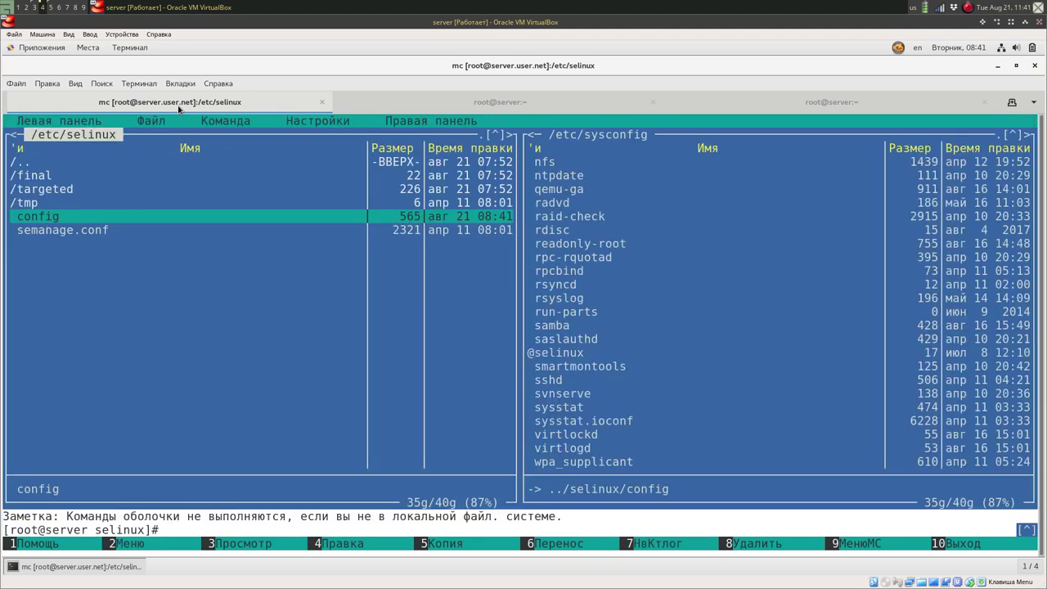
# Reboot the VM by running systemctl reboot in the root@server:~ tab.
pyautogui.click(440, 105)
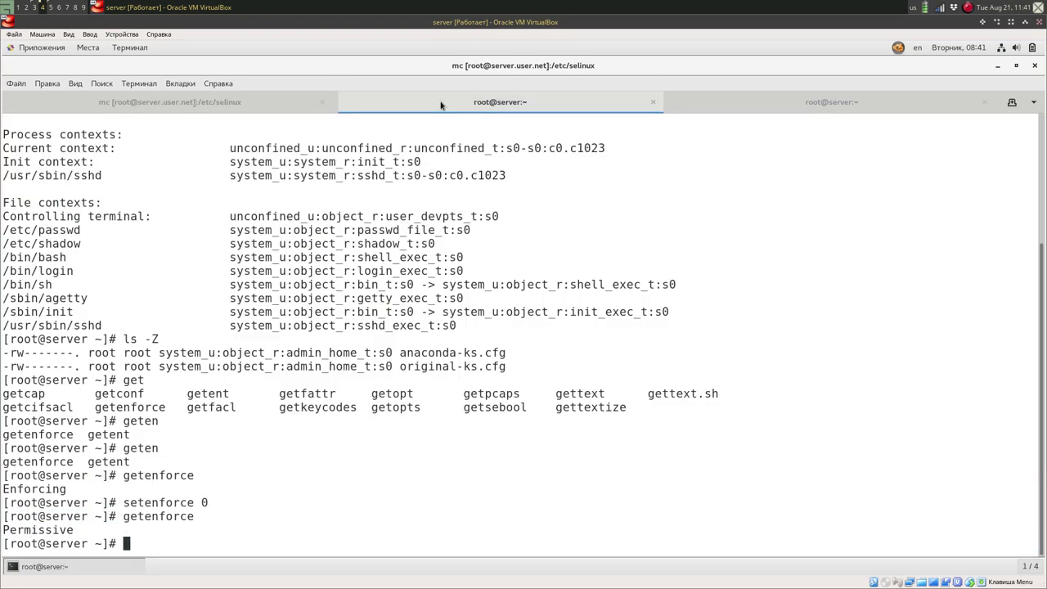
pyautogui.write('r')
pyautogui.press('BackSpace')
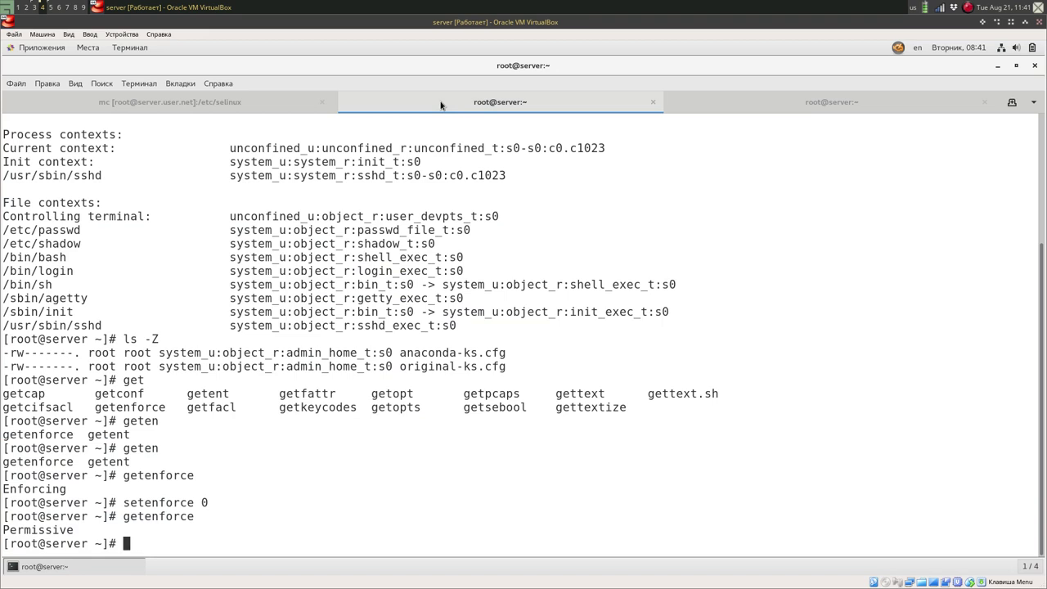
pyautogui.write('systemctl reboot')
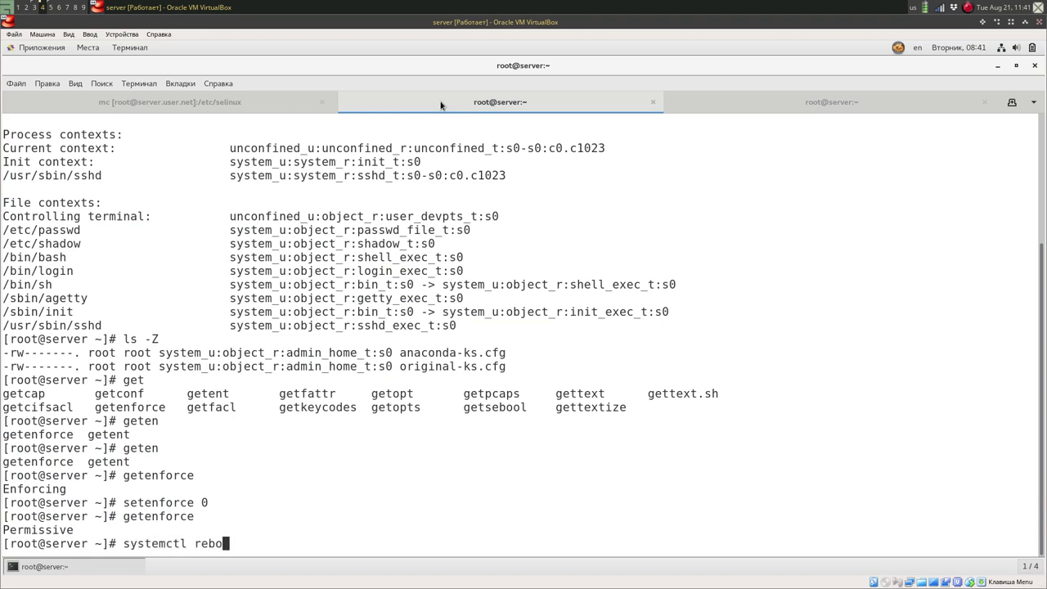
pyautogui.press('Return')
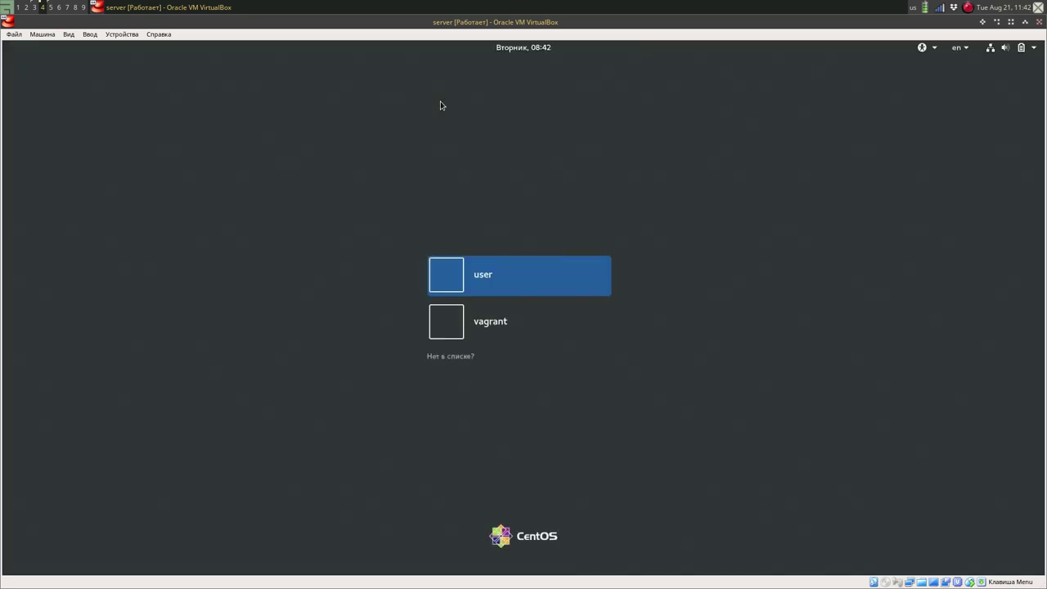
# Choose the 'user' account on the login screen and sign in with its password.
pyautogui.press('Down')
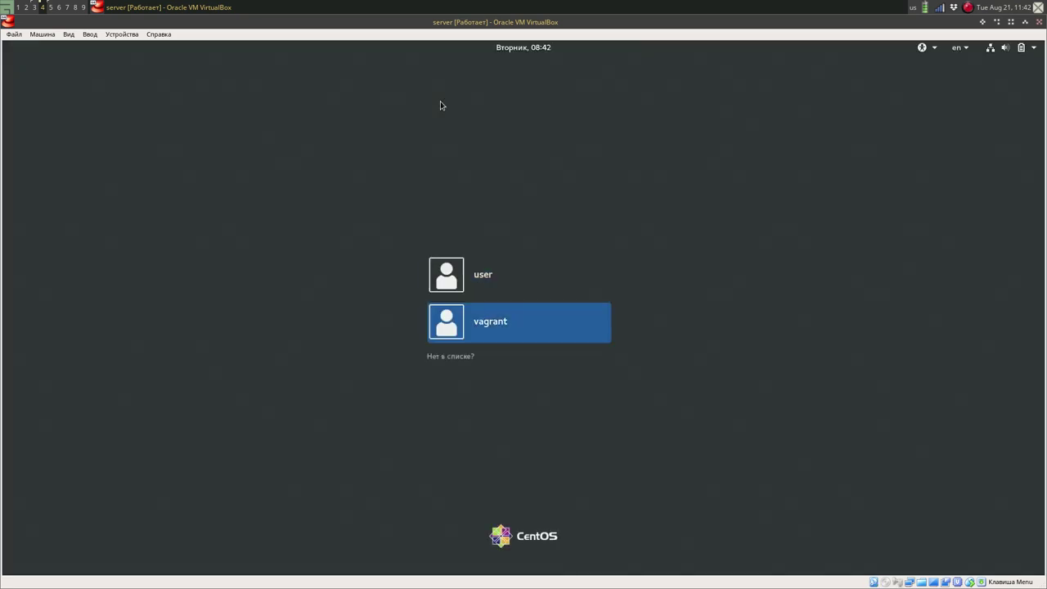
pyautogui.press('Up')
pyautogui.press('Return')
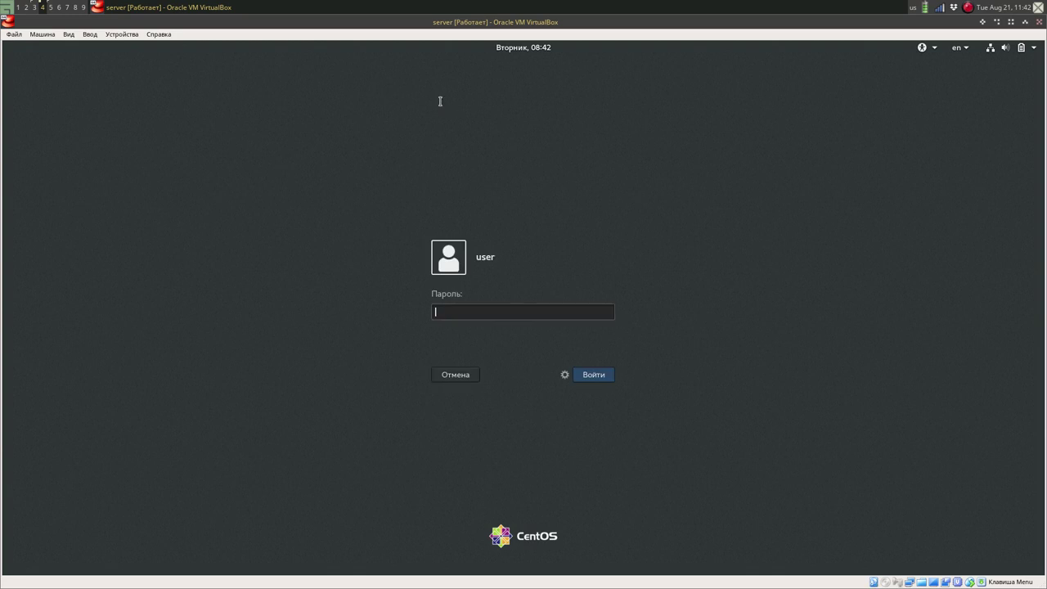
pyautogui.write('123456')
pyautogui.press('Return')
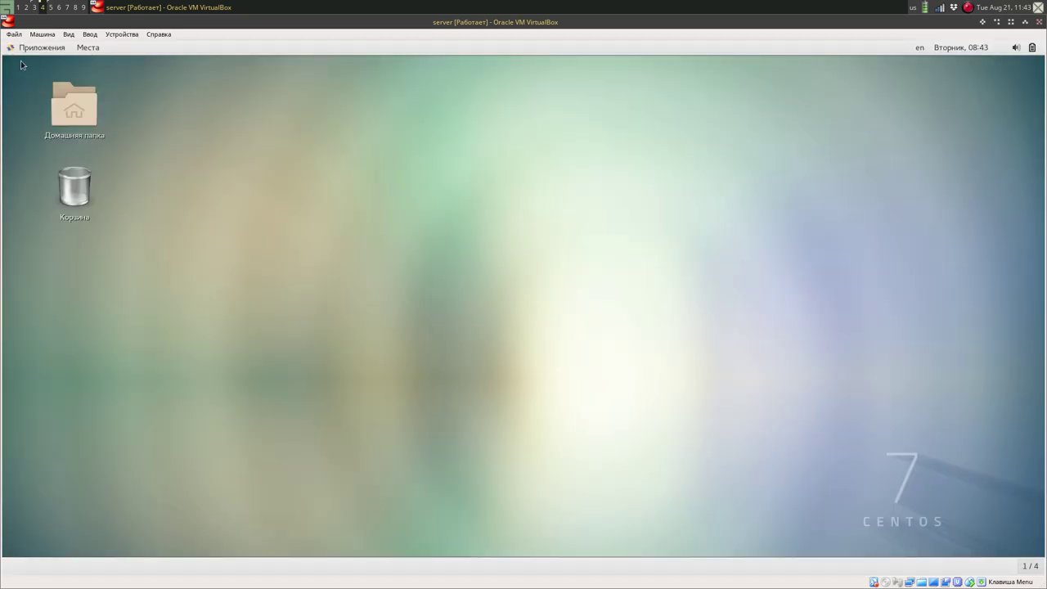
# Launch a terminal from the applications list and become root with su -.
pyautogui.click(41, 47)
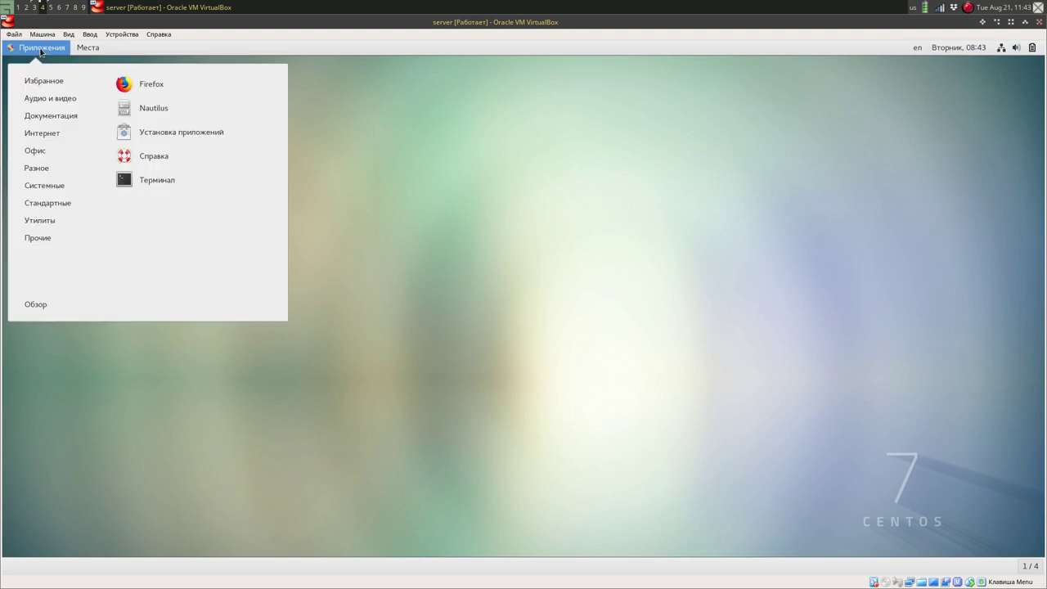
pyautogui.click(144, 178)
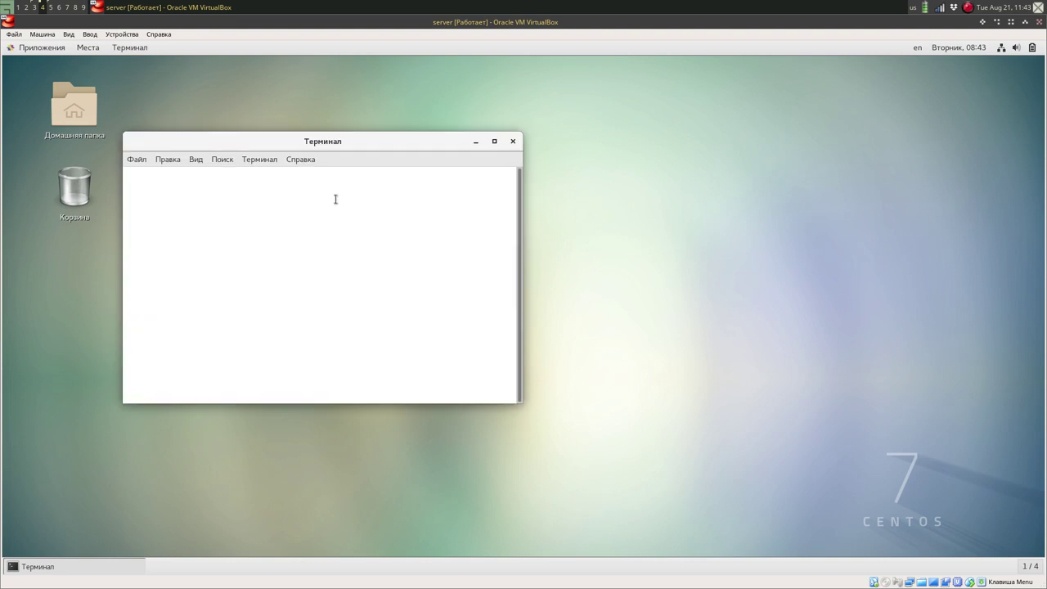
pyautogui.write('s')
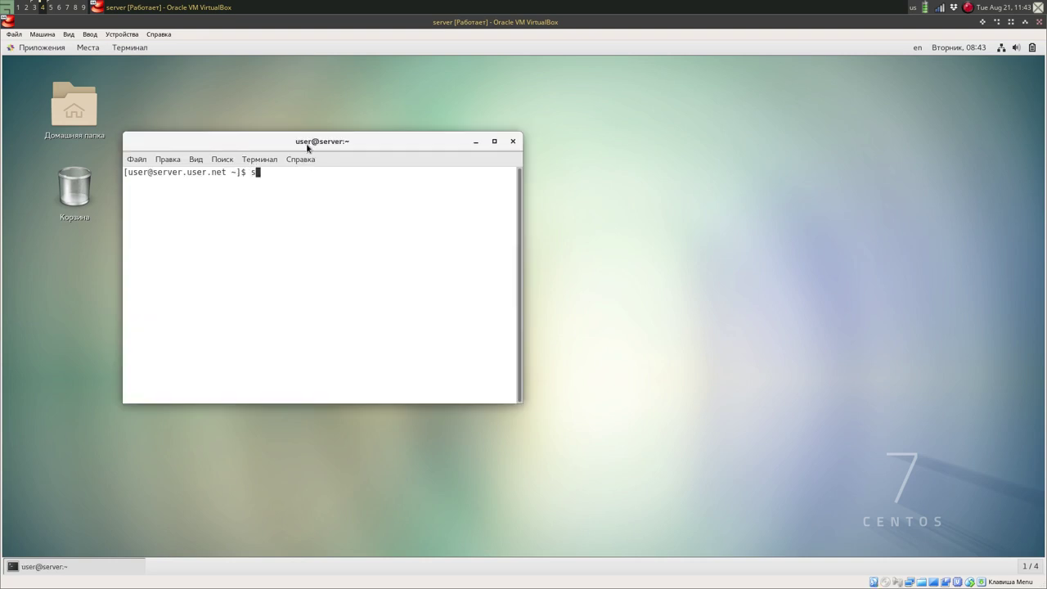
pyautogui.write('u -')
pyautogui.press('Return')
pyautogui.press('Return')
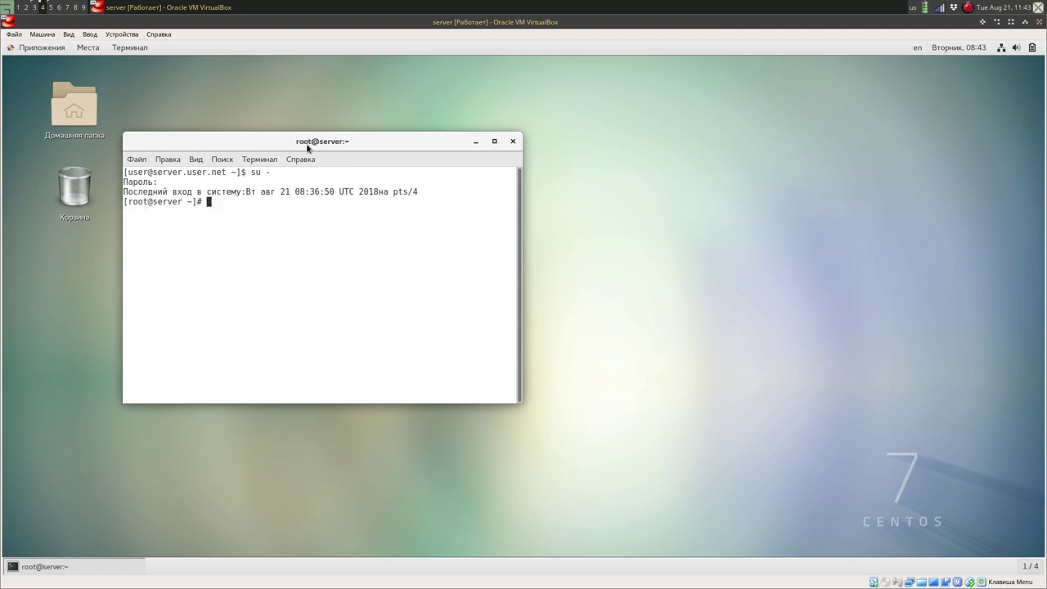
# Run getenforce to check the SELinux mode, which reports Disabled.
pyautogui.write('geten')
pyautogui.press('Tab')
pyautogui.press('Tab')
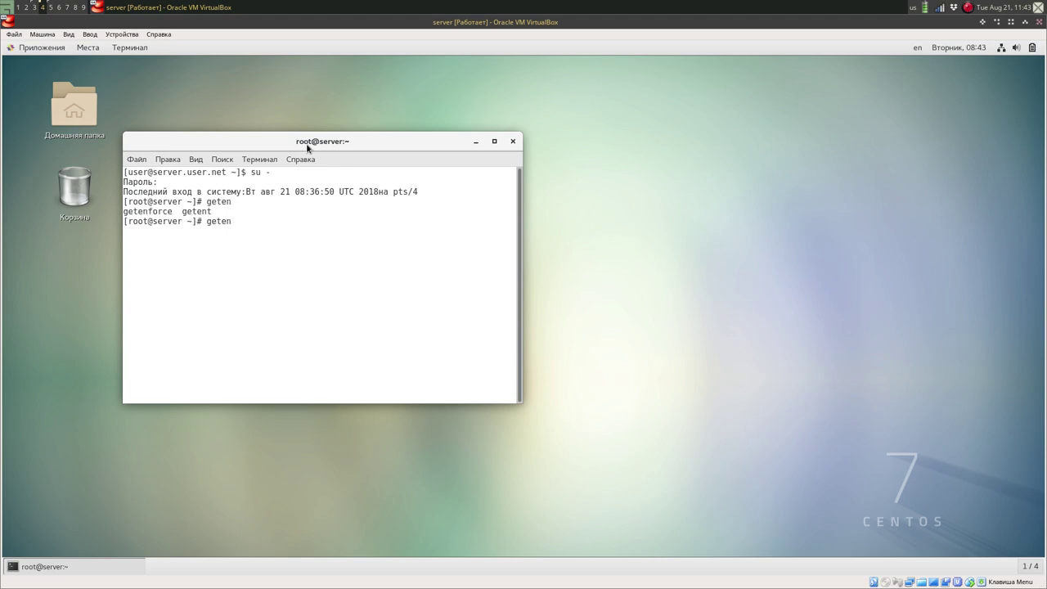
pyautogui.write('fo')
pyautogui.press('Tab')
pyautogui.press('Return')
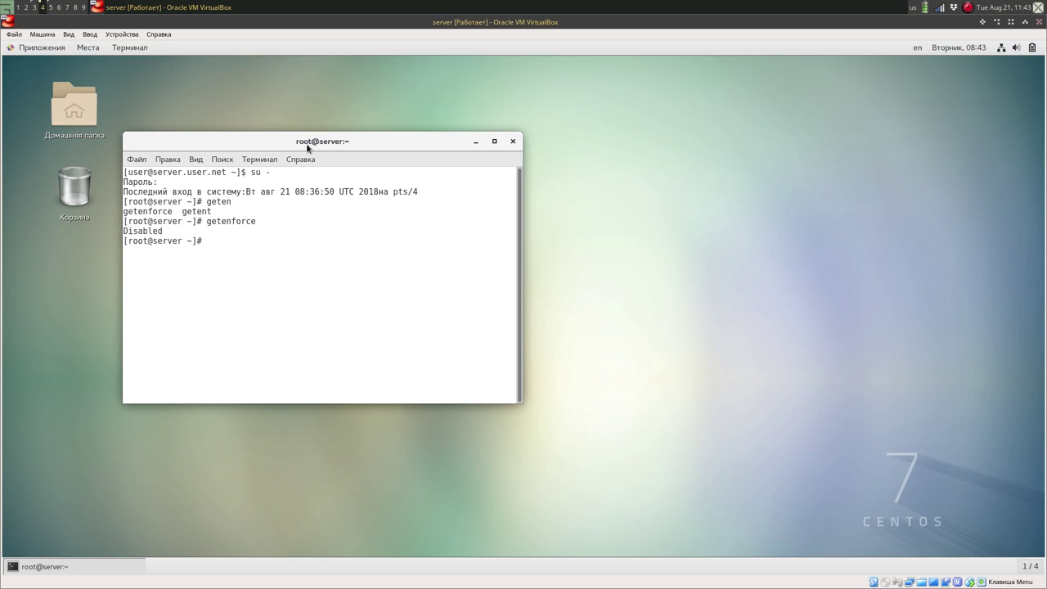
# Attempt setenforce 1, which is refused, and move the terminal window to the right.
pyautogui.write('sete')
pyautogui.press('Tab')
pyautogui.write('1')
pyautogui.press('Return')
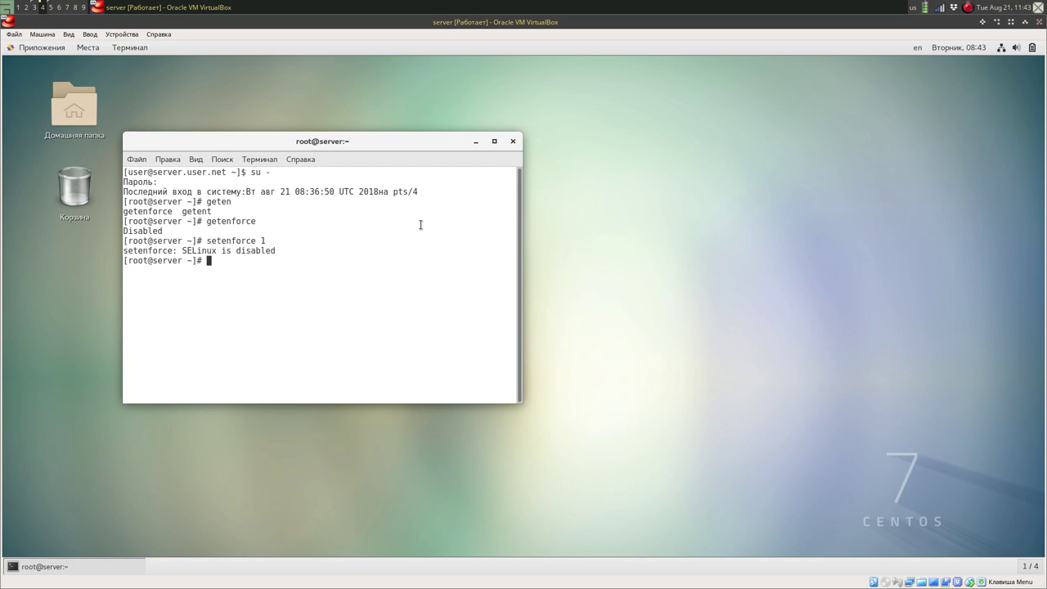
pyautogui.moveTo(314, 141); pyautogui.dragTo(413, 146)
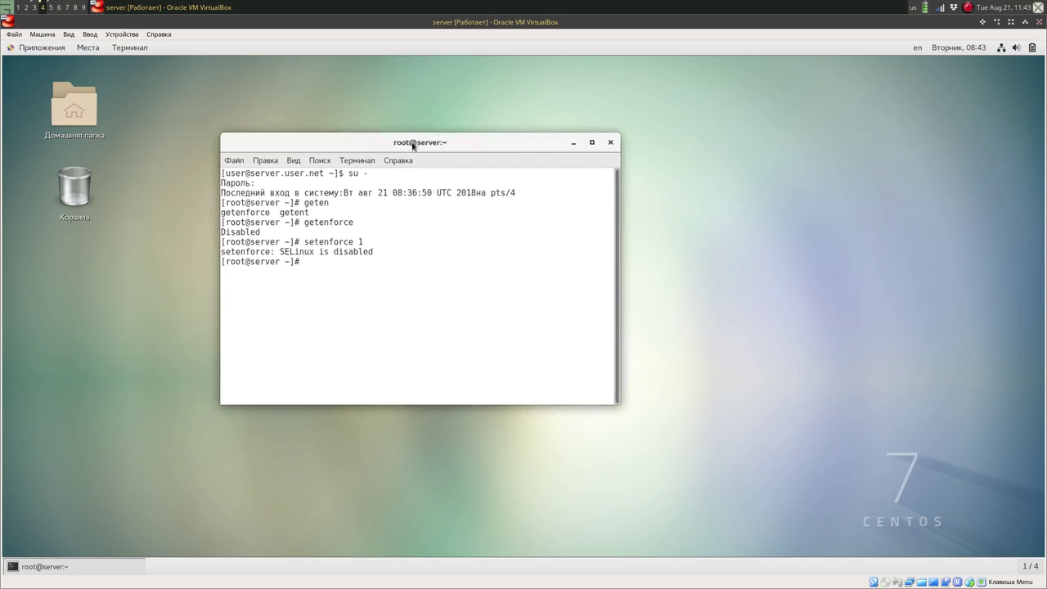
# Start mc, navigate to /etc/selinux and open config in the editor.
pyautogui.write('mc')
pyautogui.press('Return')
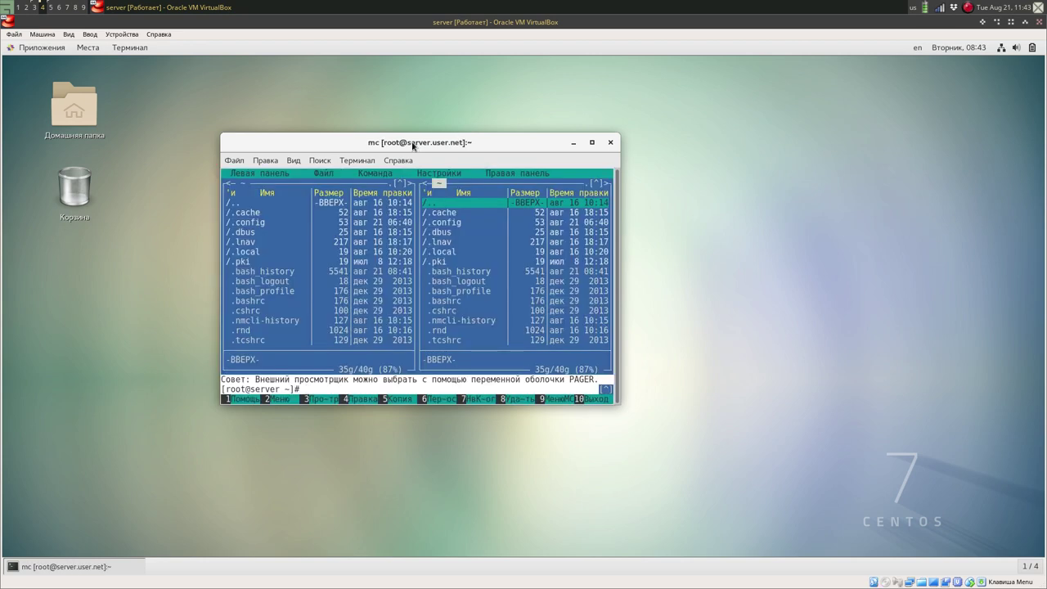
pyautogui.press('Tab')
pyautogui.press('Return')
pyautogui.press('Home')
pyautogui.press('Down')
pyautogui.press('Down')
pyautogui.press('Down')
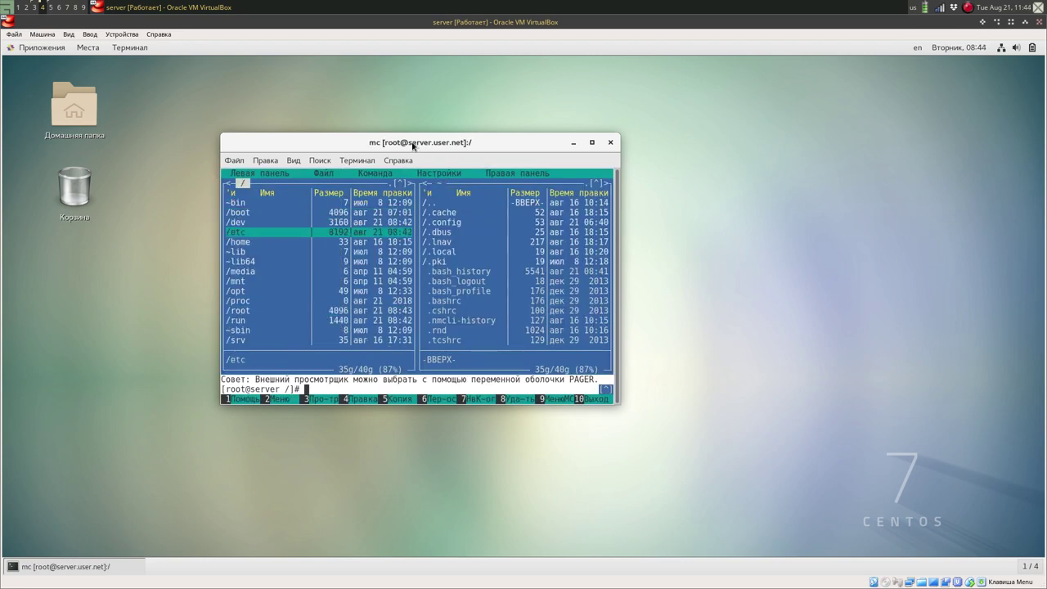
pyautogui.press('Return')
pyautogui.hotkey('ctrl', 's')
pyautogui.write('se')
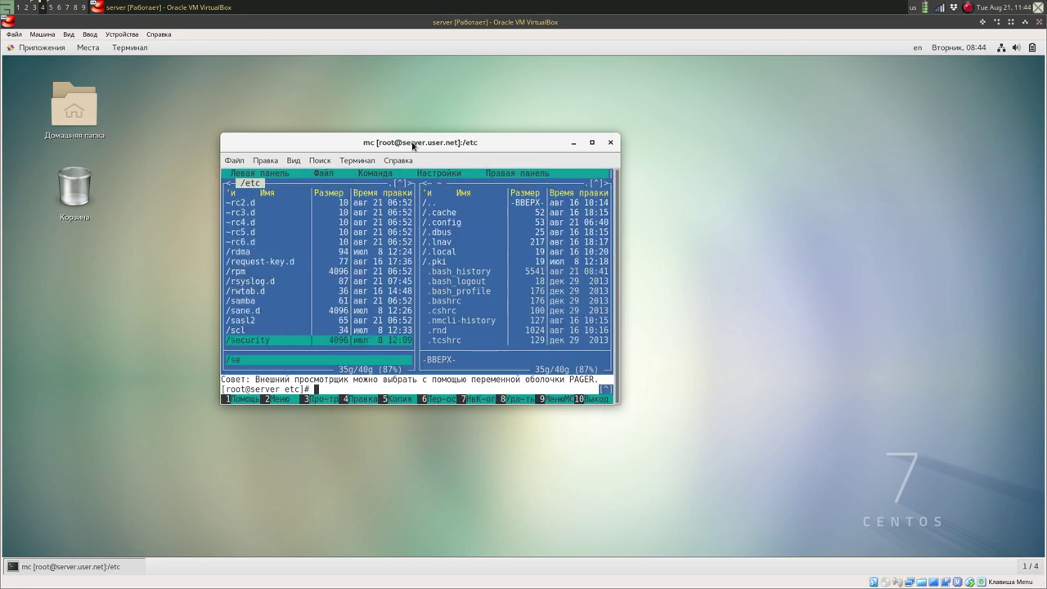
pyautogui.write('l')
pyautogui.press('Return')
pyautogui.press('Down')
pyautogui.press('Down')
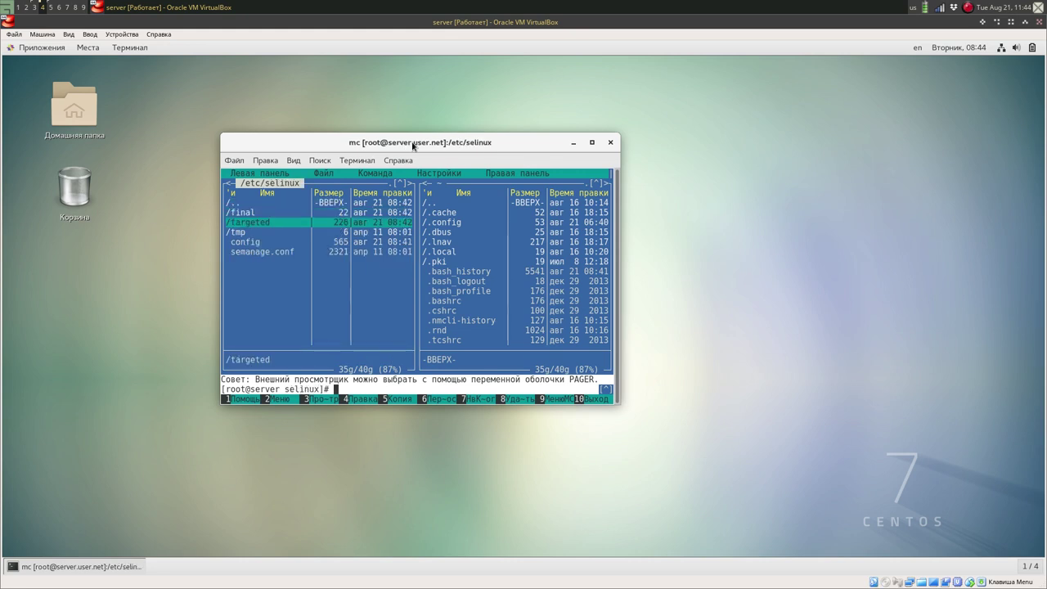
pyautogui.press('Down')
pyautogui.press('Down')
pyautogui.press('F4')
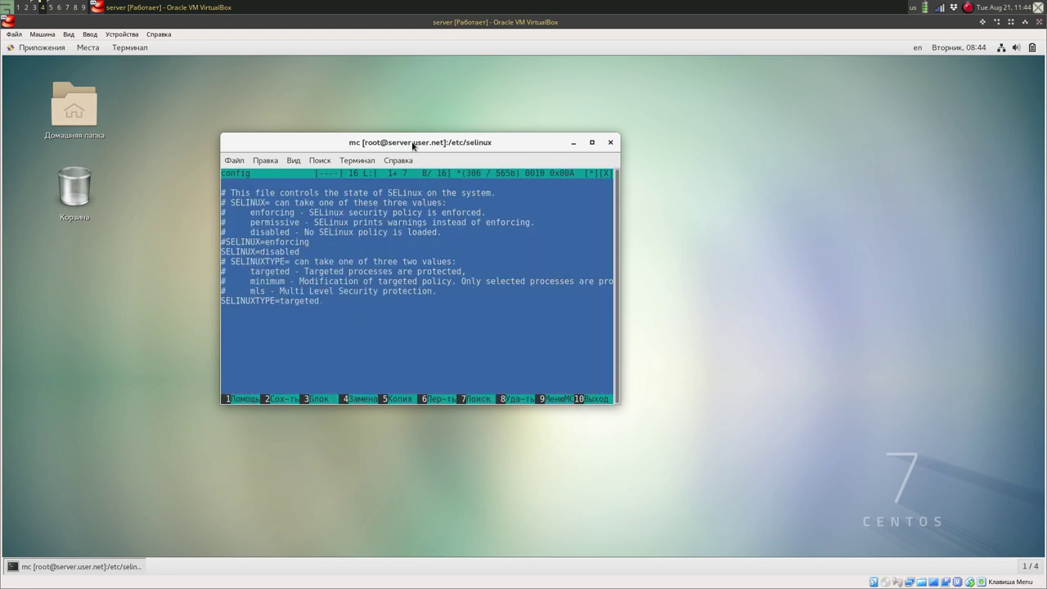
# Delete the SELINUX=disabled line and uncomment SELINUX=enforcing, removing the stray blank line.
pyautogui.press('Up')
pyautogui.press('Down')
pyautogui.hotkey('ctrl', 'y')
pyautogui.press('Up')
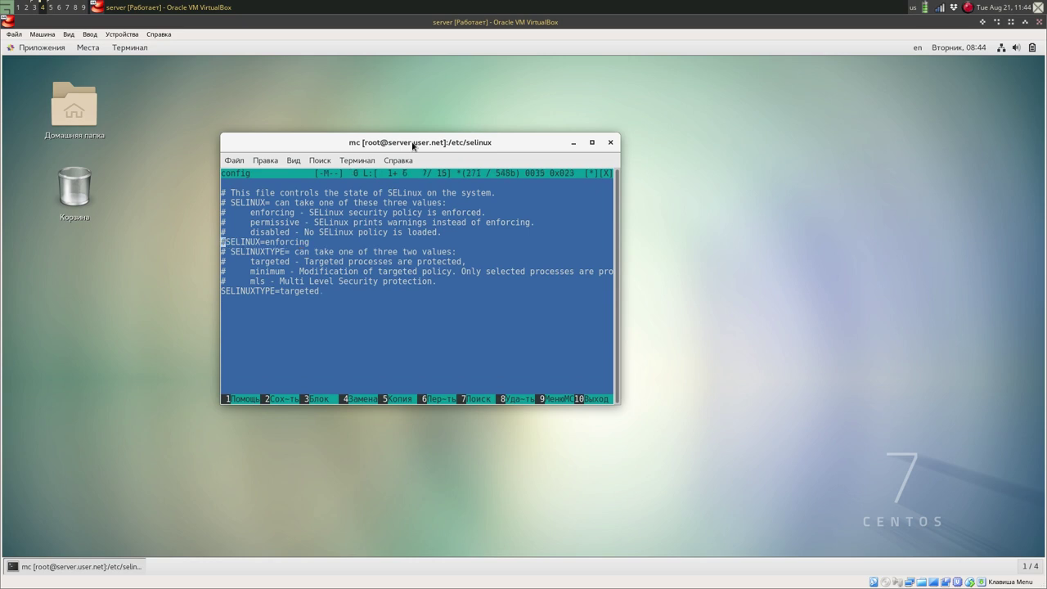
pyautogui.press('Delete')
pyautogui.press('F3')
pyautogui.press('Return')
pyautogui.press('Up')
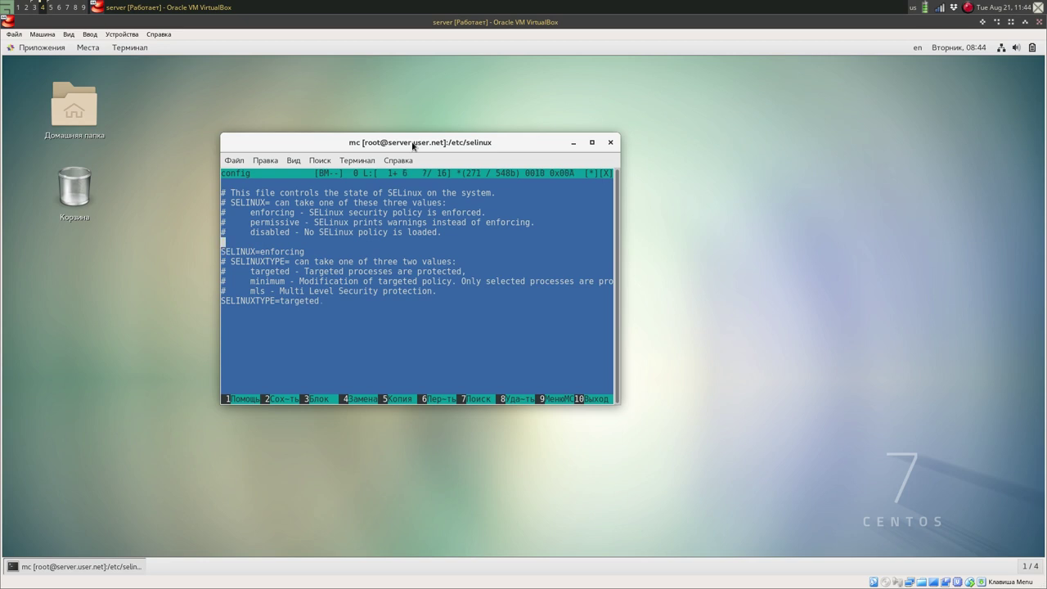
pyautogui.hotkey('ctrl', 'y')
# Save /etc/selinux/config, close the editor, and drop from mc back to the shell.
pyautogui.press('F2')
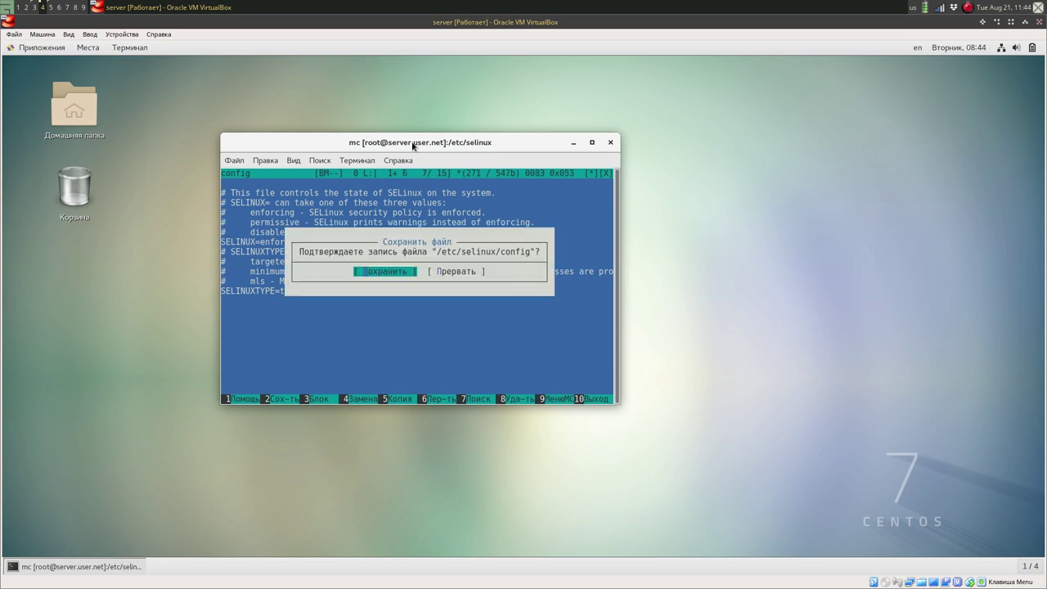
pyautogui.press('Return')
pyautogui.press('F10')
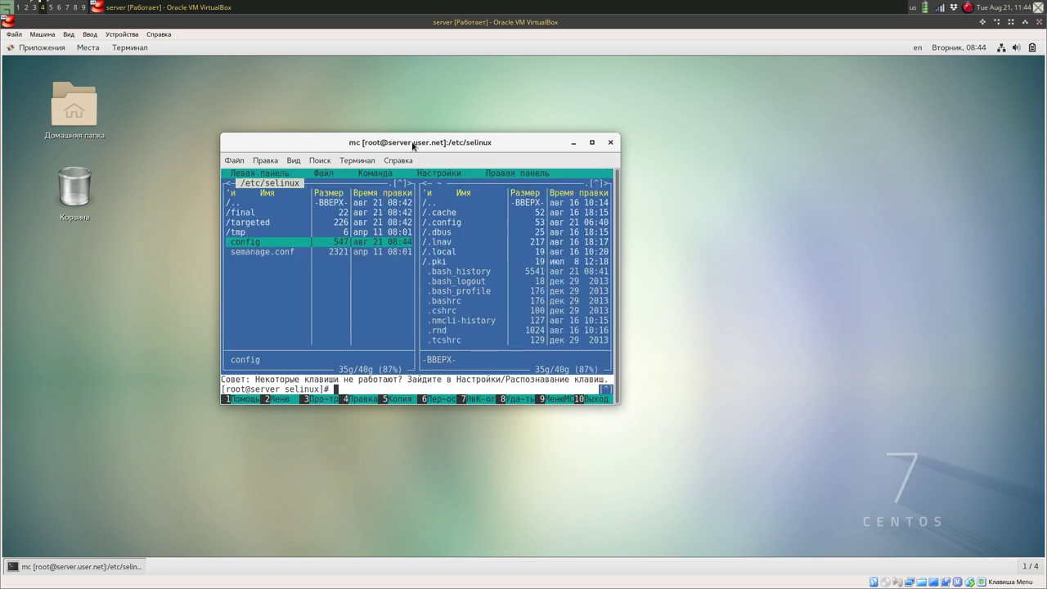
pyautogui.press('F10')
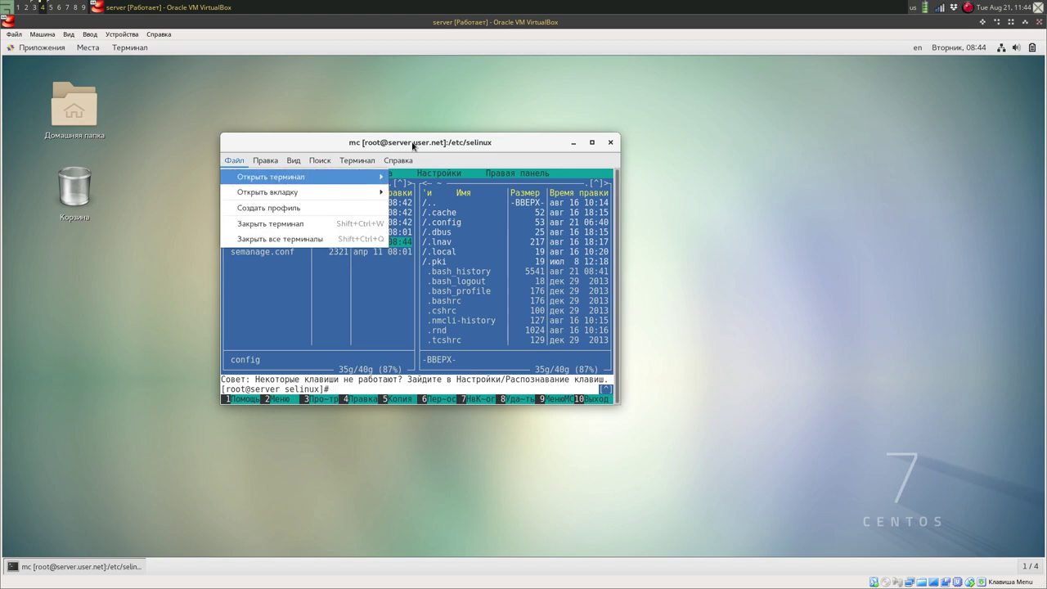
pyautogui.press('Right')
pyautogui.press('Escape')
pyautogui.press('Escape')
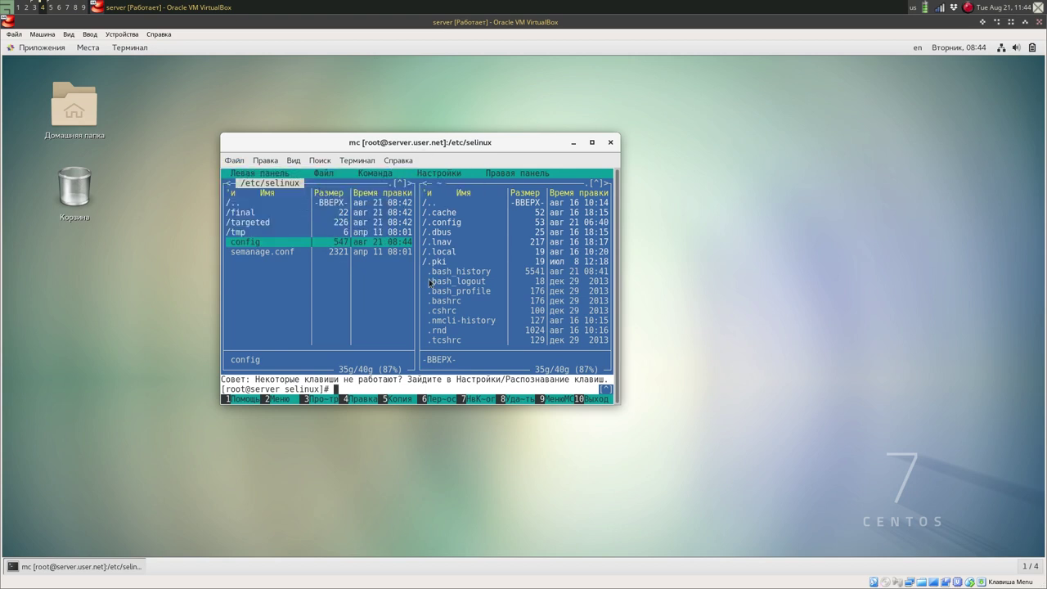
pyautogui.hotkey('ctrl', 'o')
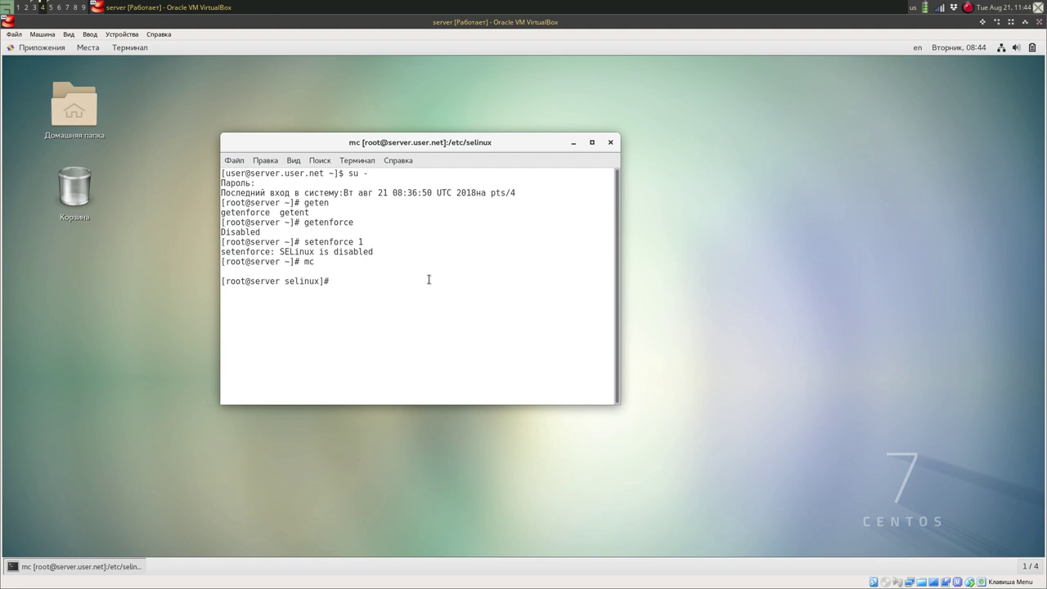
# Run systemctl reboot at the root prompt to apply SELINUX=enforcing.
pyautogui.write('systemctl reboot')
pyautogui.press('Return')
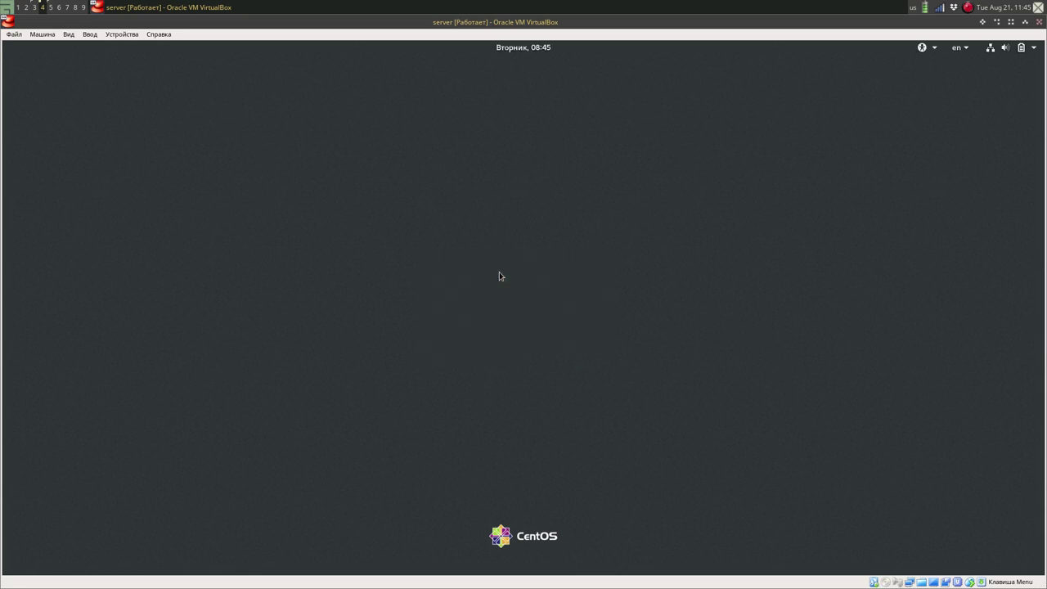
# Lift the lock screen and log in with the user's password.
pyautogui.press('Return')
pyautogui.write('123456')
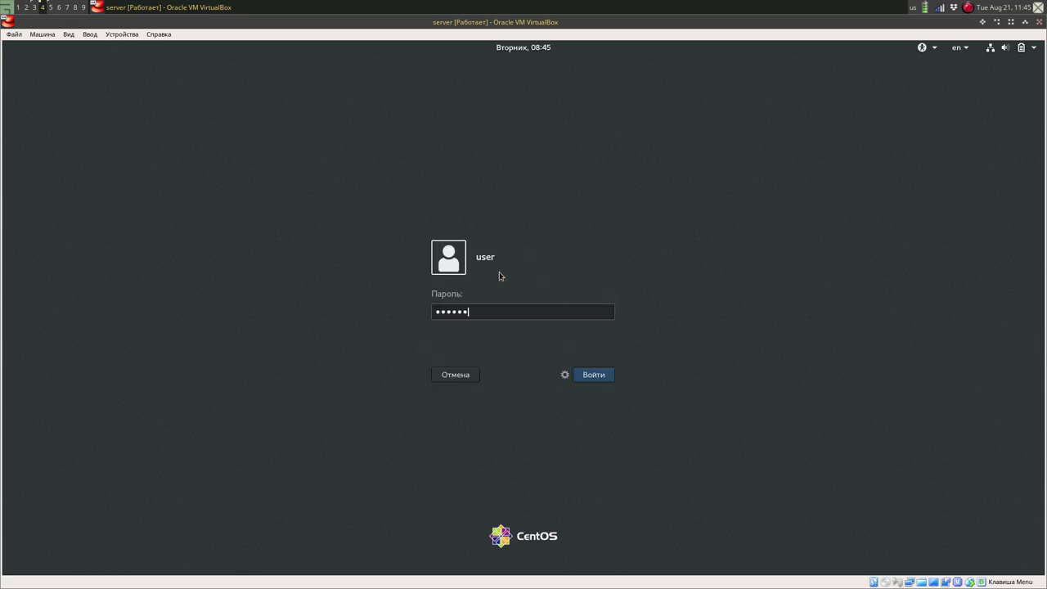
pyautogui.press('Return')
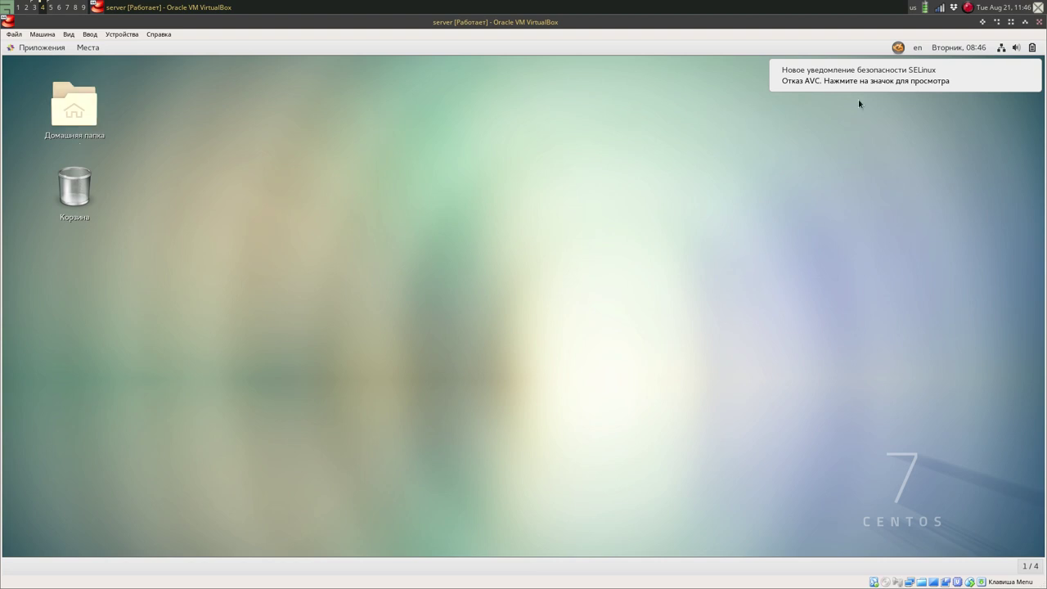
# Launch a terminal from Applications and become root in it with su -.
pyautogui.moveTo(884, 61)
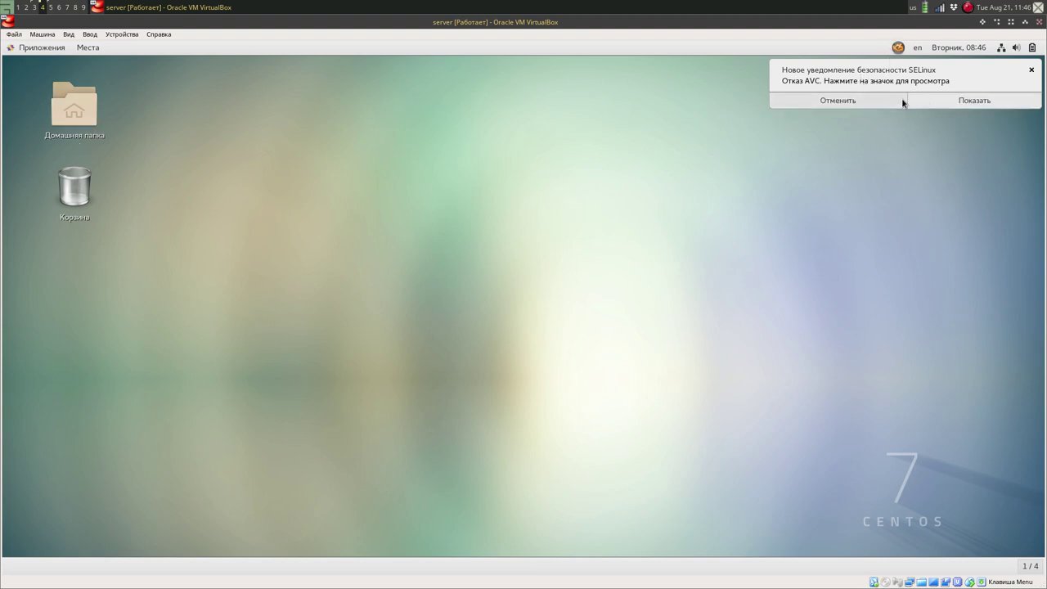
pyautogui.click(47, 50)
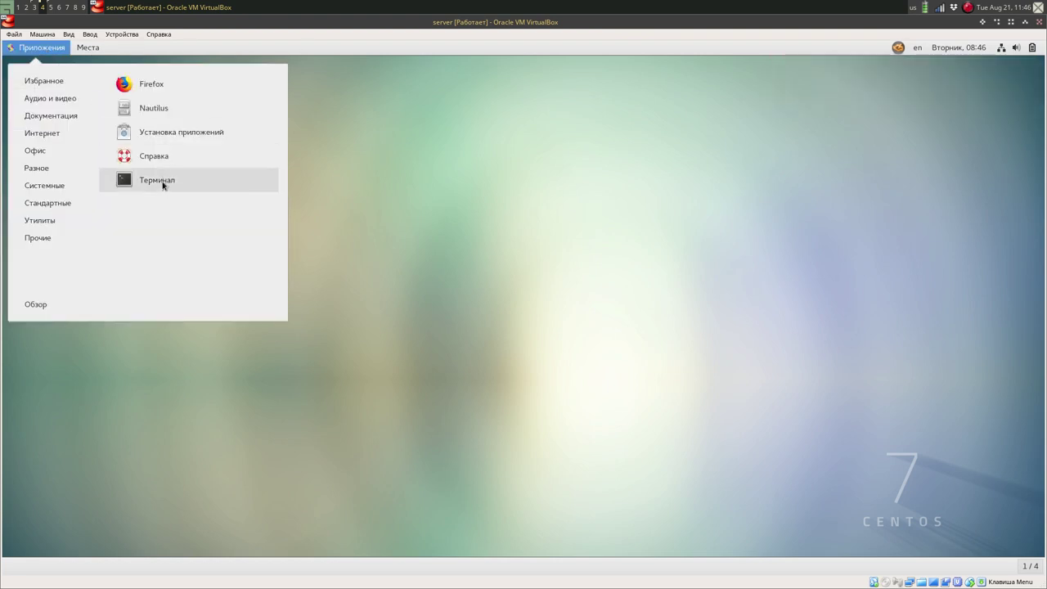
pyautogui.click(164, 187)
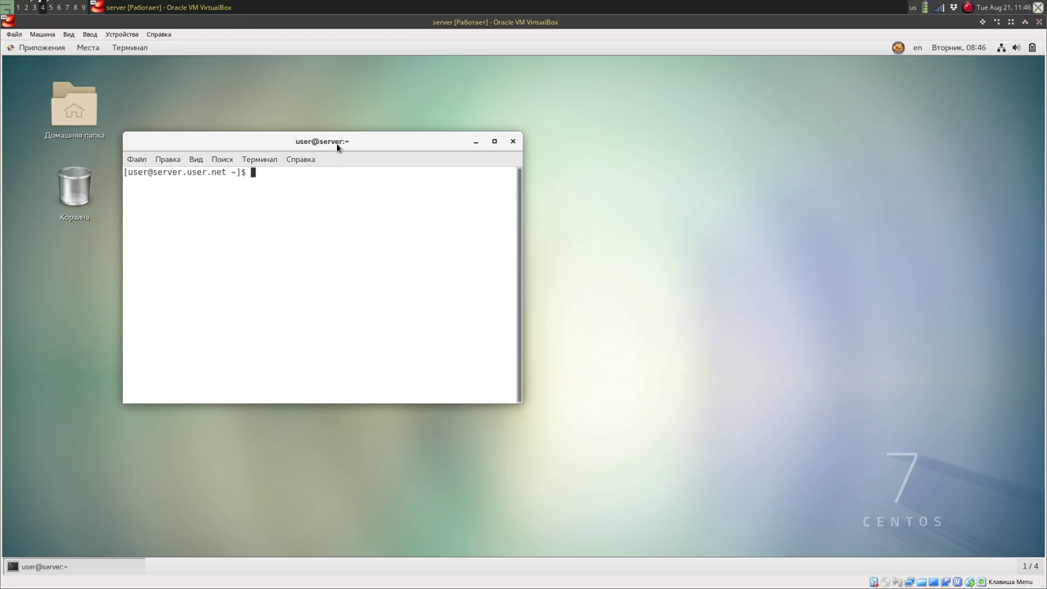
pyautogui.write('su -')
pyautogui.press('Return')
pyautogui.press('Return')
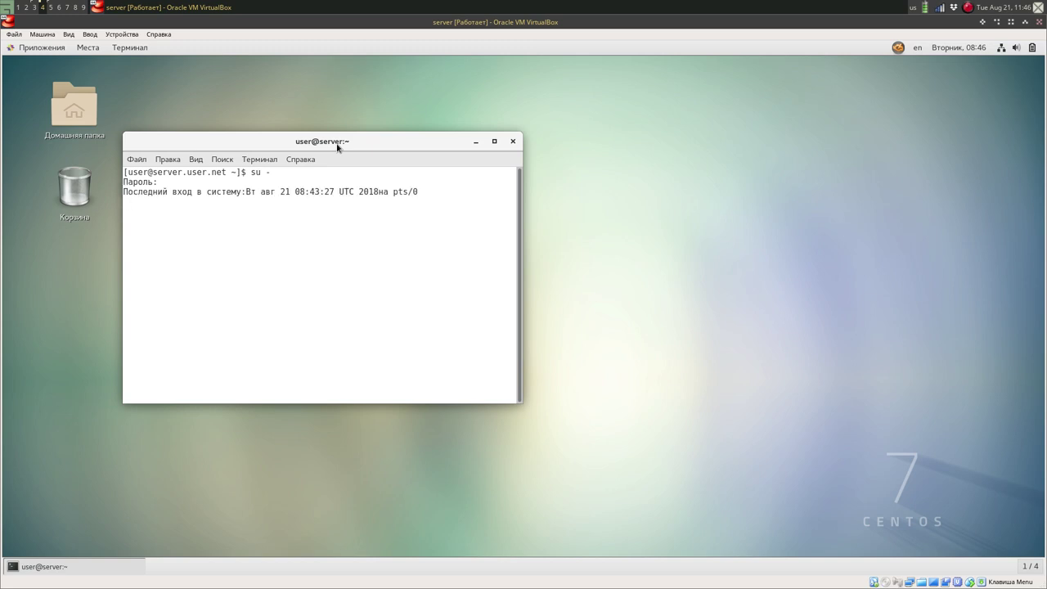
pyautogui.write('clear')
pyautogui.press('Return')
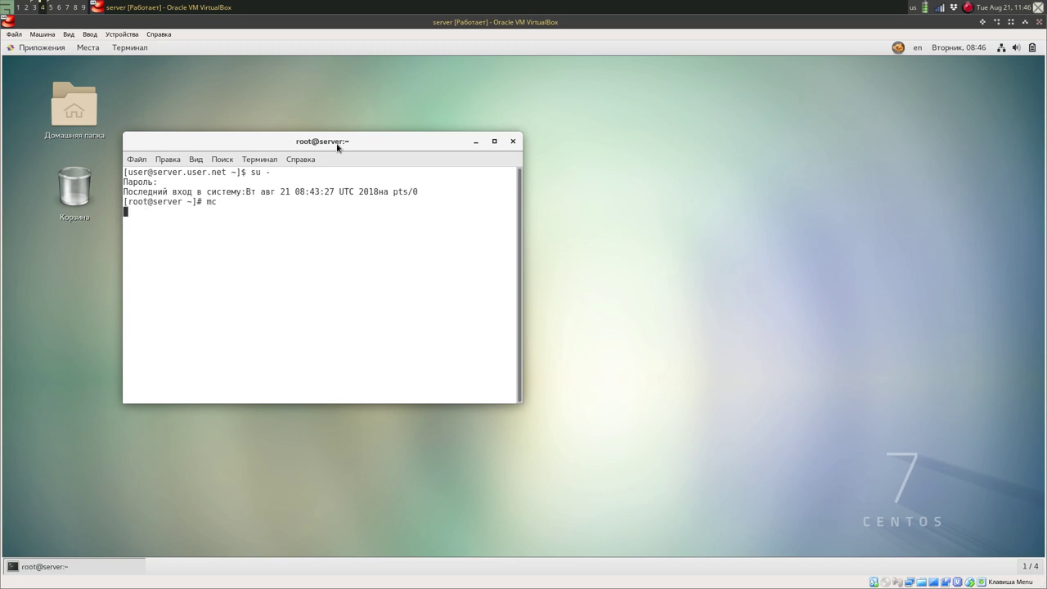
# Open a second root tab, switch to a larger-text profile, and maximize the window.
pyautogui.hotkey('ctrl', 'shift', 't')
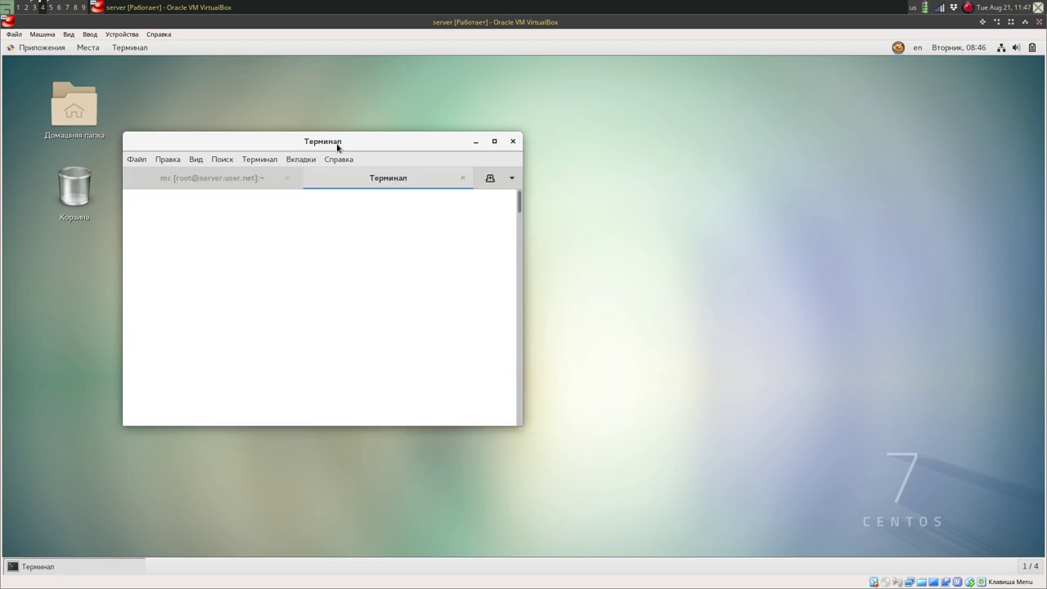
pyautogui.write('su -')
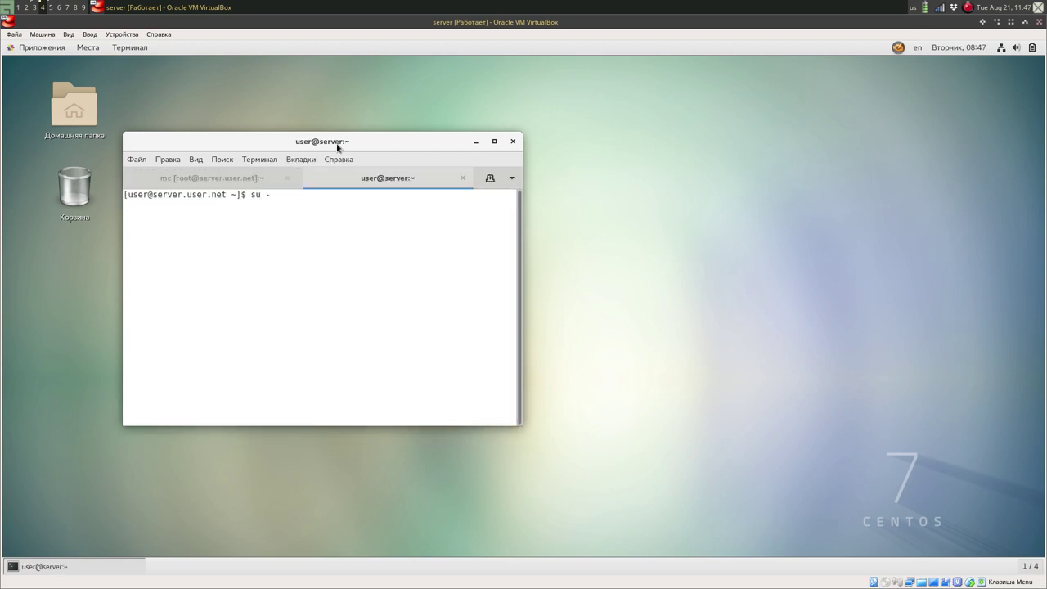
pyautogui.press('Return')
pyautogui.press('Return')
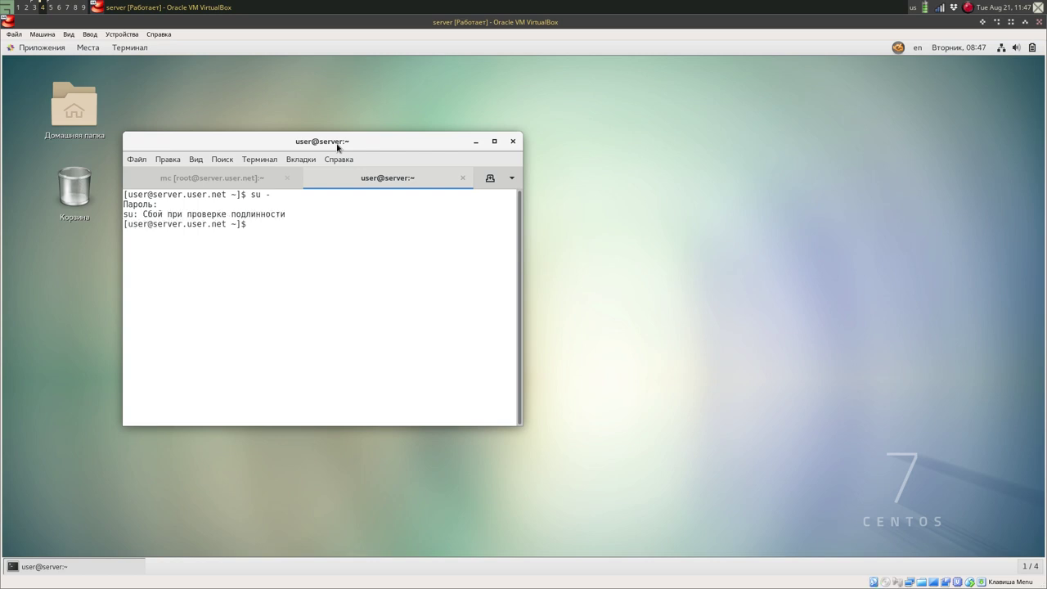
pyautogui.write('su -')
pyautogui.press('Return')
pyautogui.press('Return')
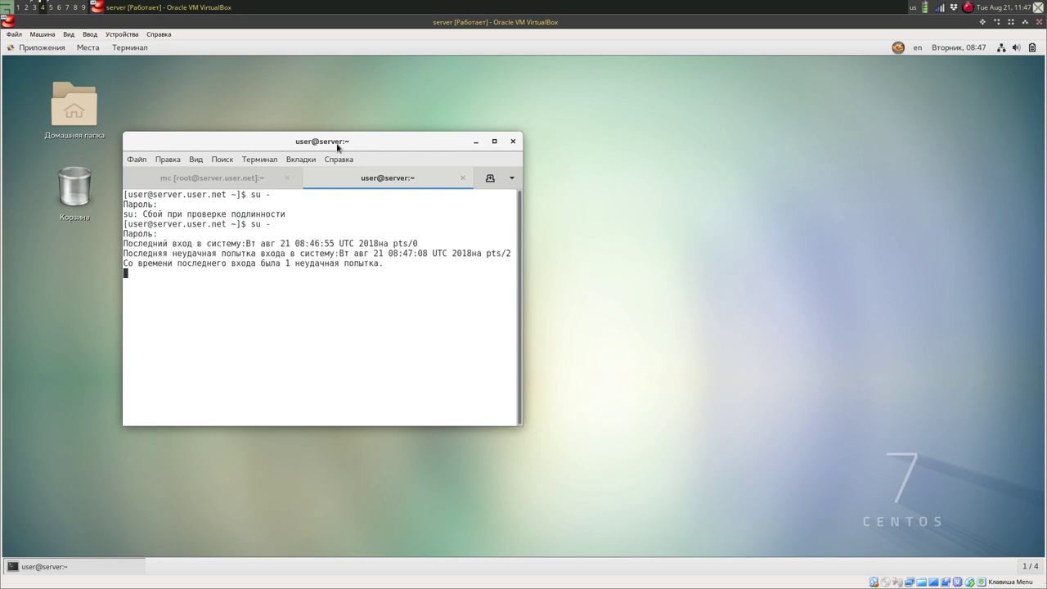
pyautogui.click(248, 161)
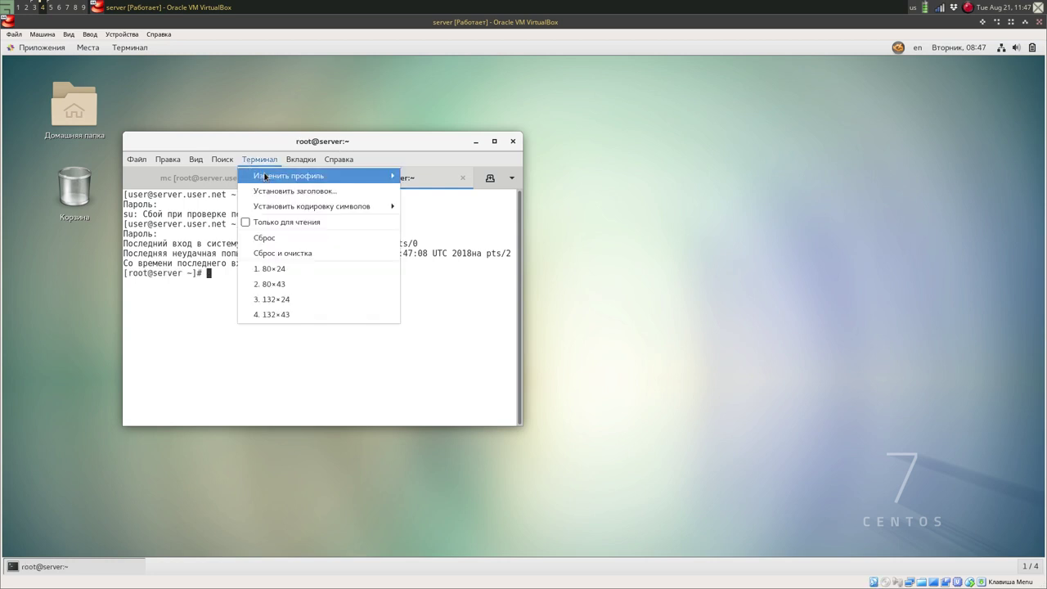
pyautogui.moveTo(380, 175)
pyautogui.click(413, 181)
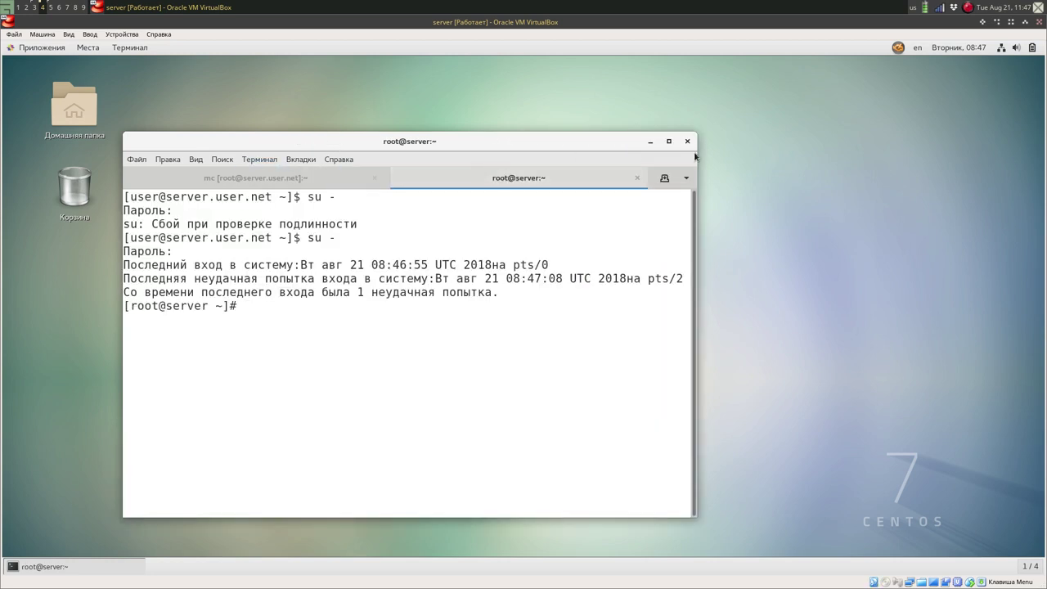
pyautogui.click(668, 140)
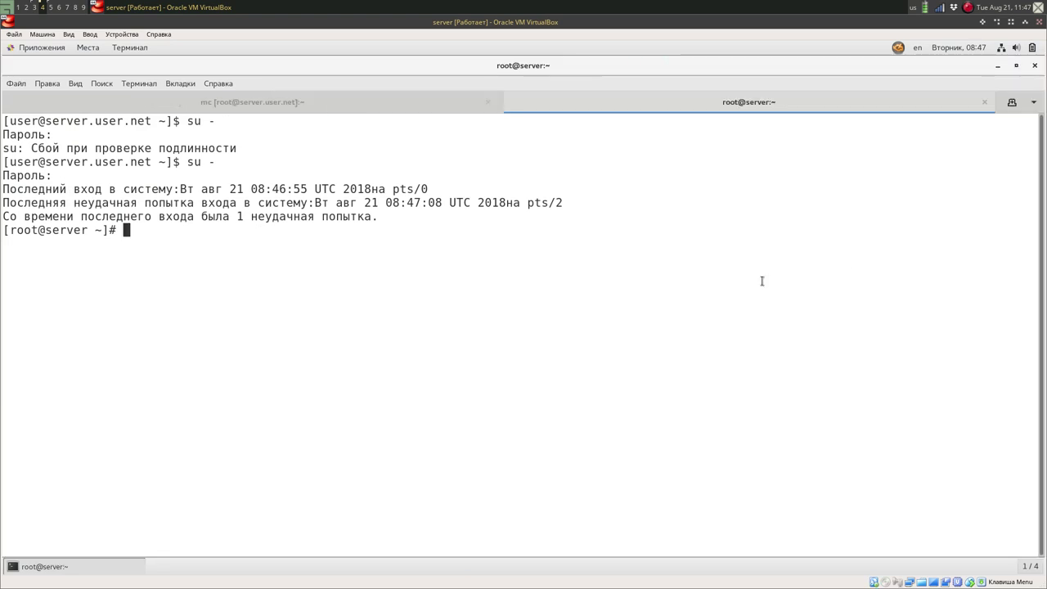
# Open a third root tab, then return to the middle tab and start typing getenforce.
pyautogui.hotkey('ctrl', 'shift', 't')
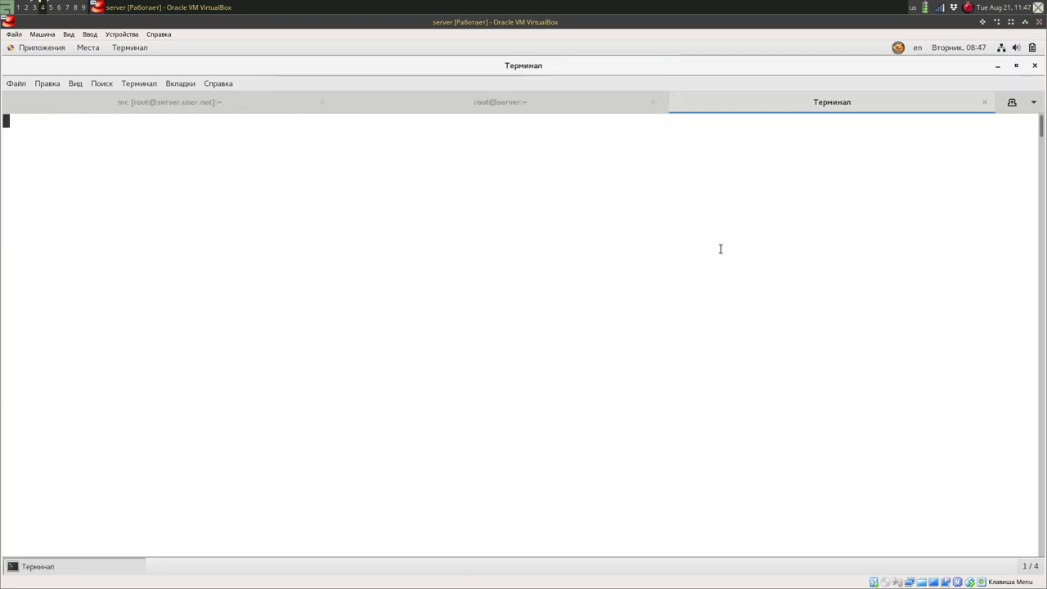
pyautogui.write('su ')
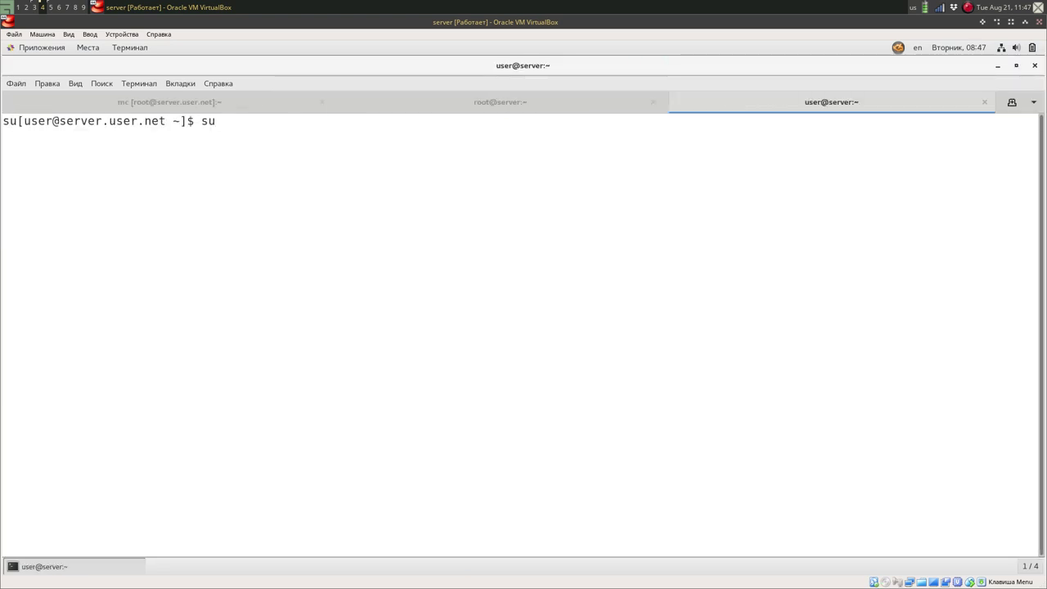
pyautogui.write('-')
pyautogui.press('Return')
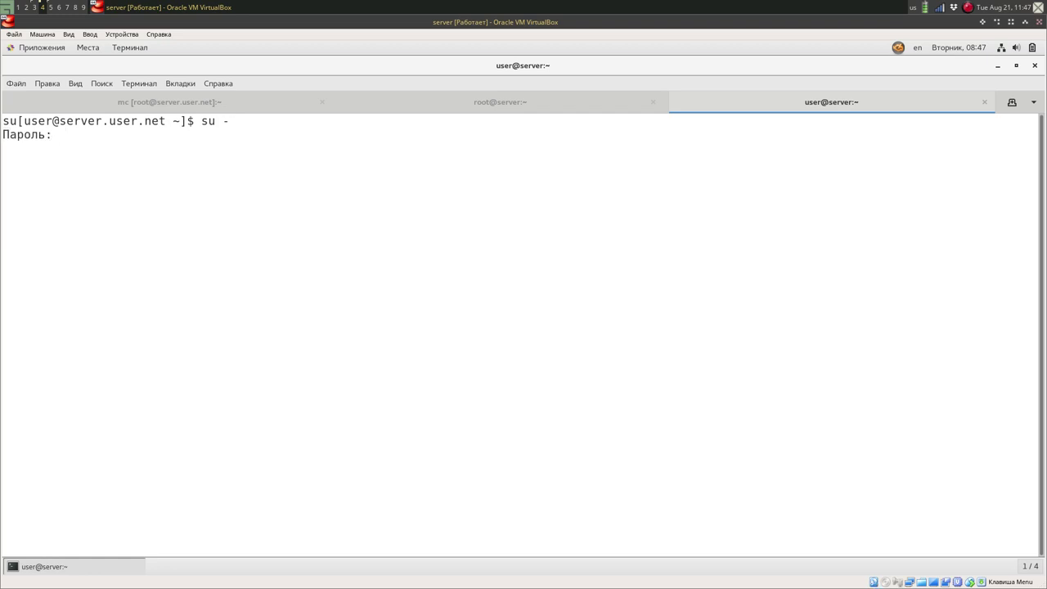
pyautogui.press('Return')
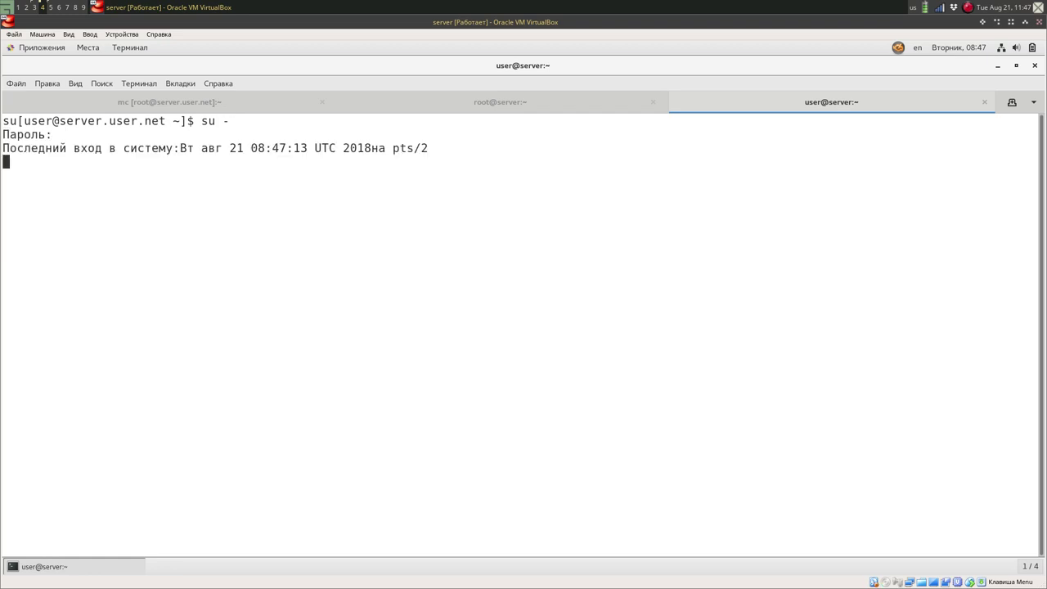
pyautogui.click(524, 109)
pyautogui.write('gete')
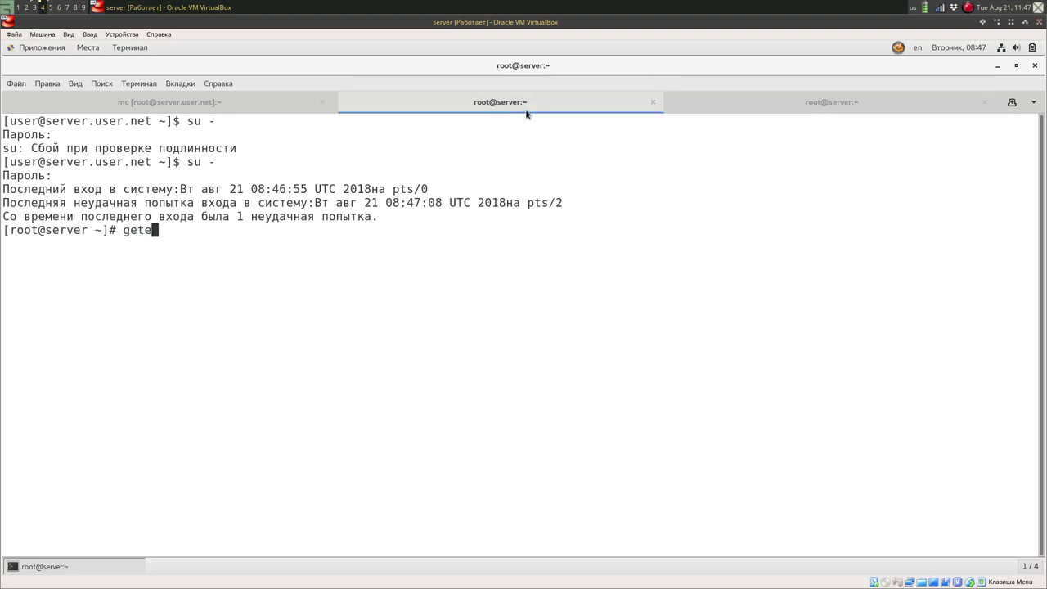
pyautogui.write('nn')
# Run getenforce, which now reports Enforcing.
pyautogui.press('BackSpace')
pyautogui.press('Tab')
pyautogui.press('Return')
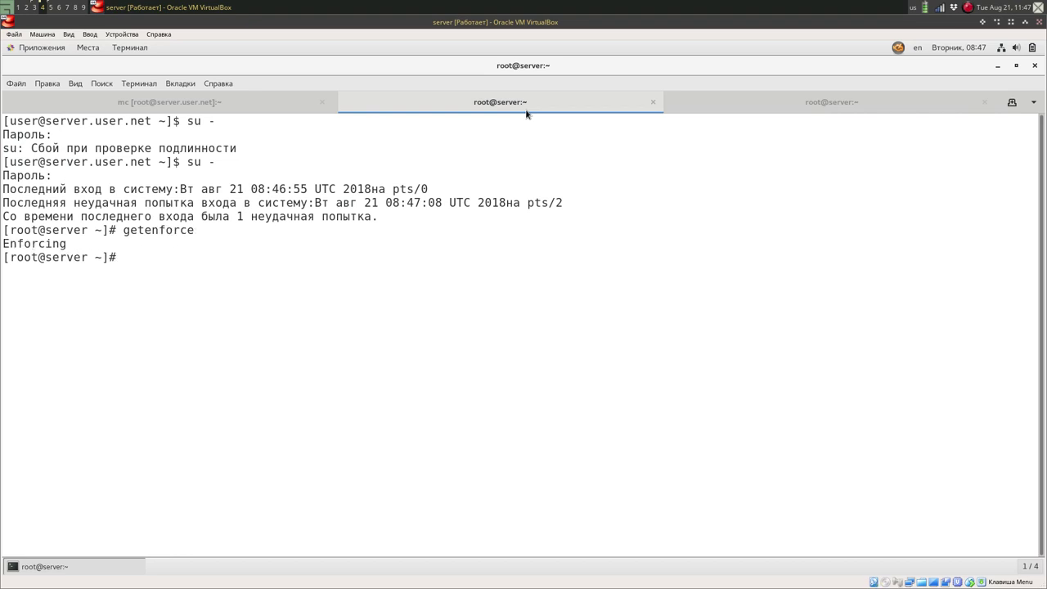
# Show the full SELinux status with sestatus -v and open the SELinux alert viewer.
pyautogui.write('ses')
pyautogui.press('Tab')
pyautogui.write('-v')
pyautogui.press('Return')
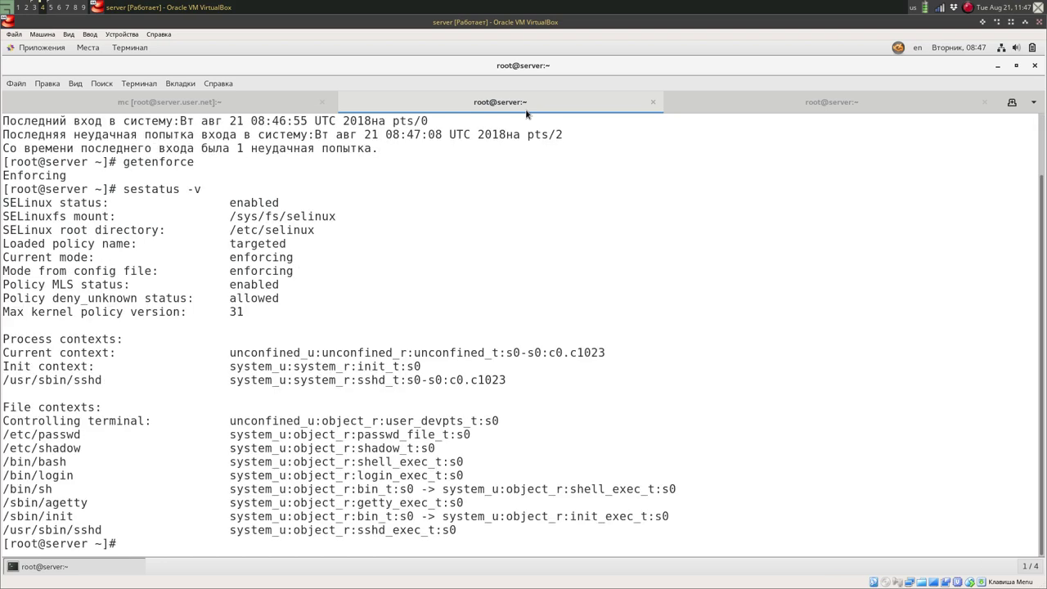
pyautogui.click(899, 47)
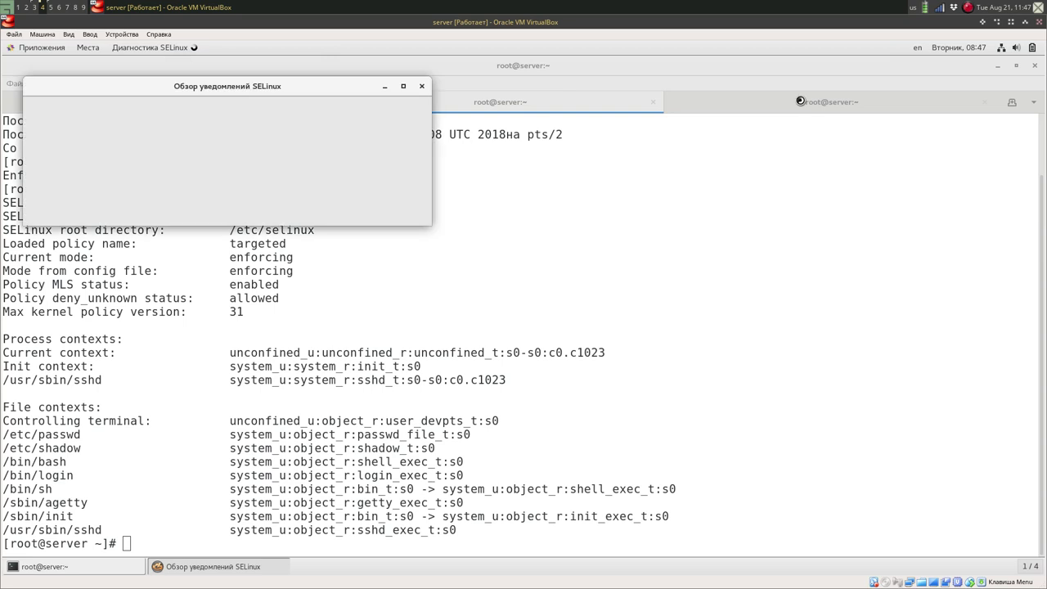
# Read alert 41 of 41 about cupsd renaming subscriptions.conf, then close the alert window.
pyautogui.click(801, 101)
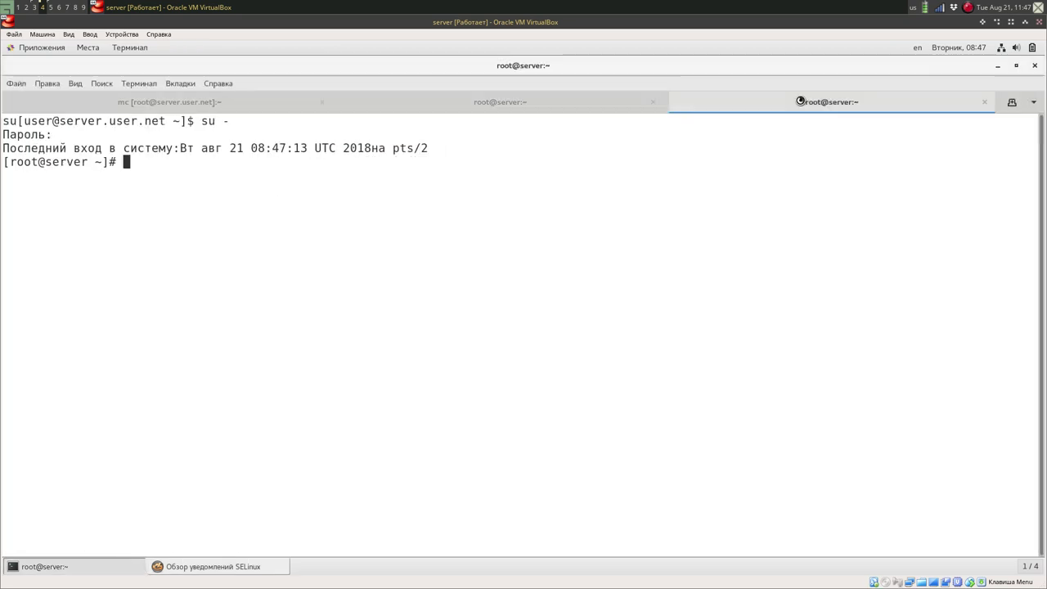
pyautogui.click(225, 566)
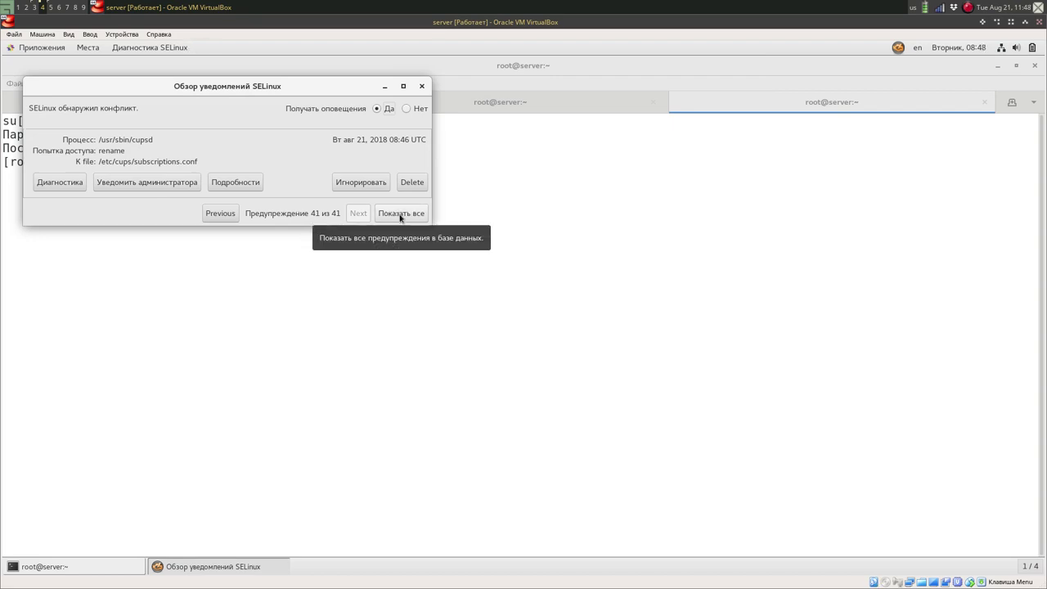
pyautogui.click(421, 87)
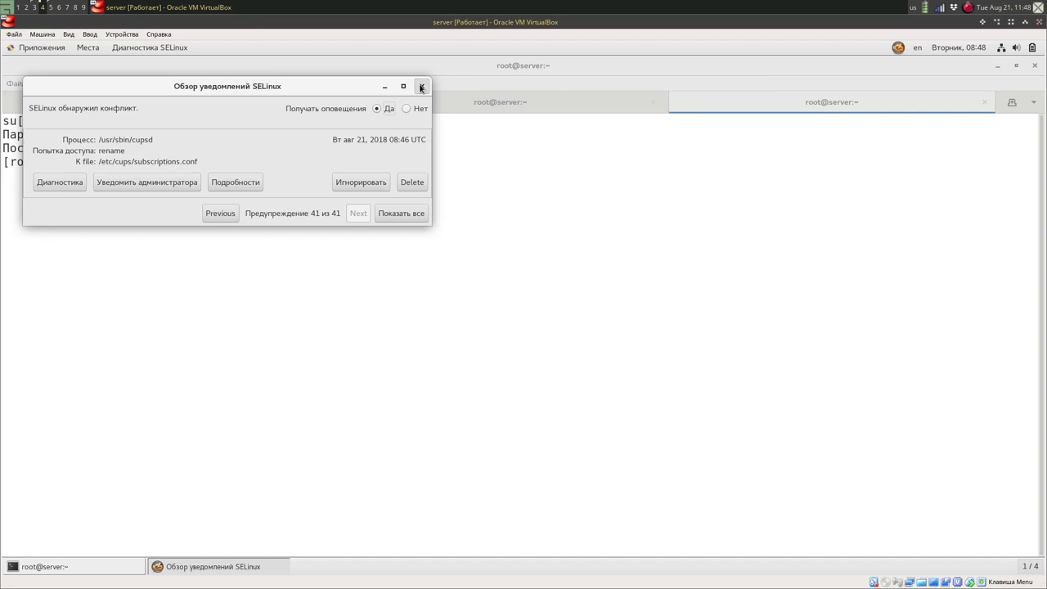
pyautogui.click(420, 86)
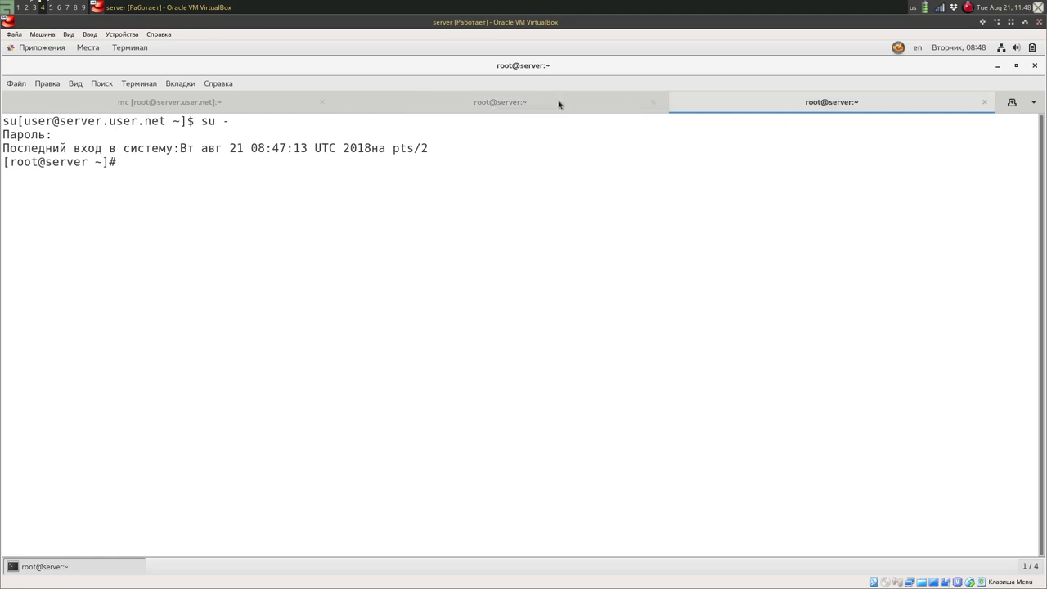
# Follow the journal with journalctl -x -f and highlight the suggested restorecon command.
pyautogui.write('j')
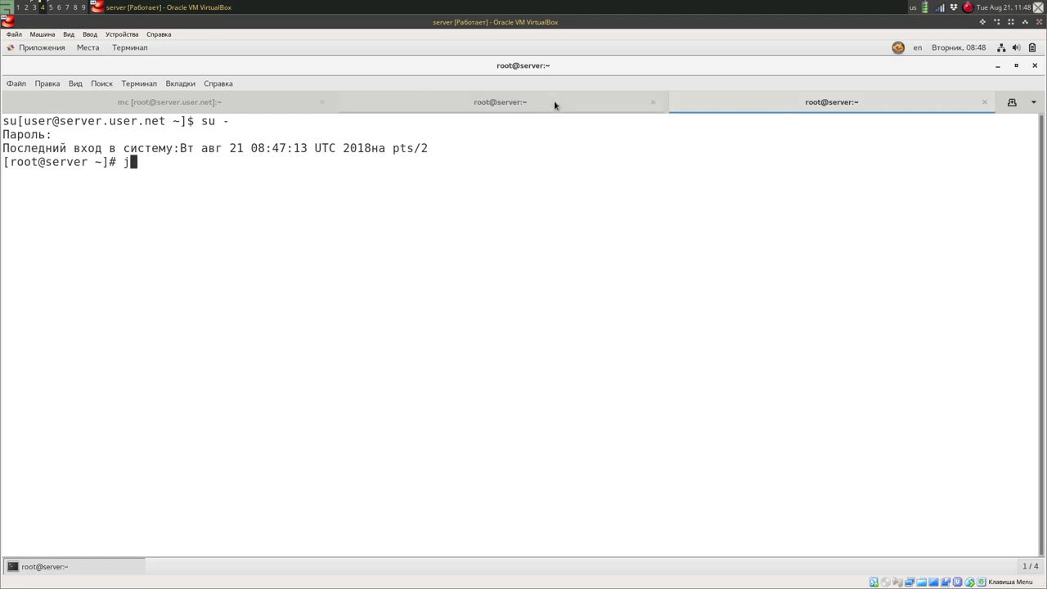
pyautogui.write('ournalctl -x -f')
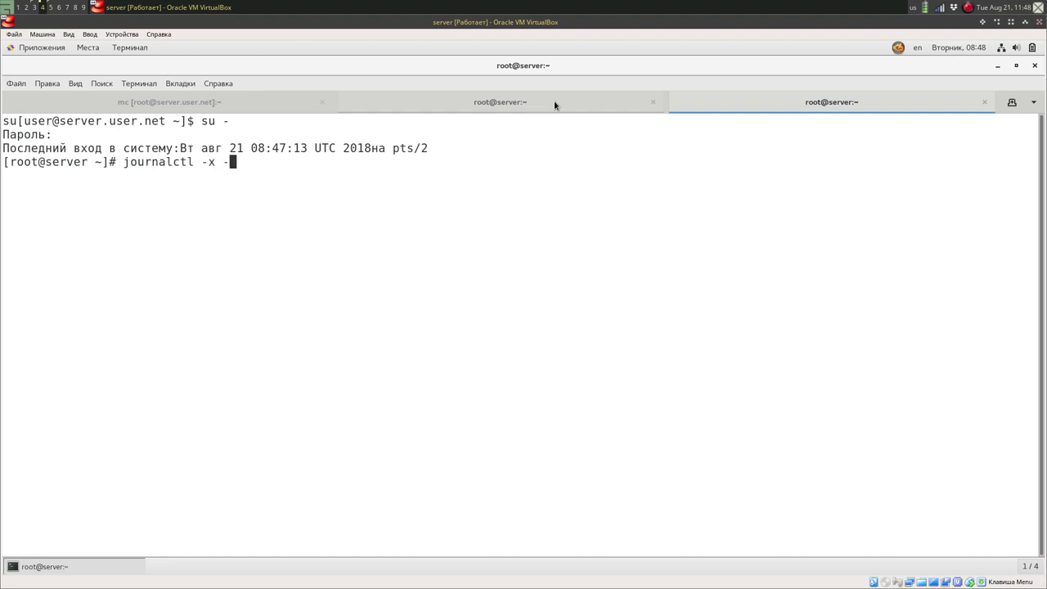
pyautogui.press('Return')
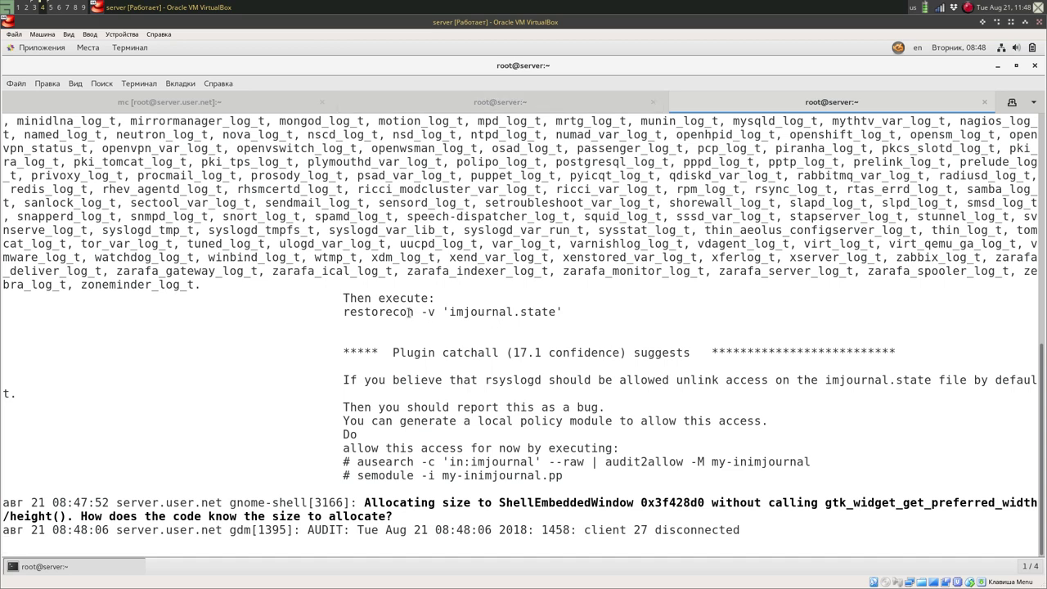
pyautogui.moveTo(343, 312); pyautogui.dragTo(563, 312)
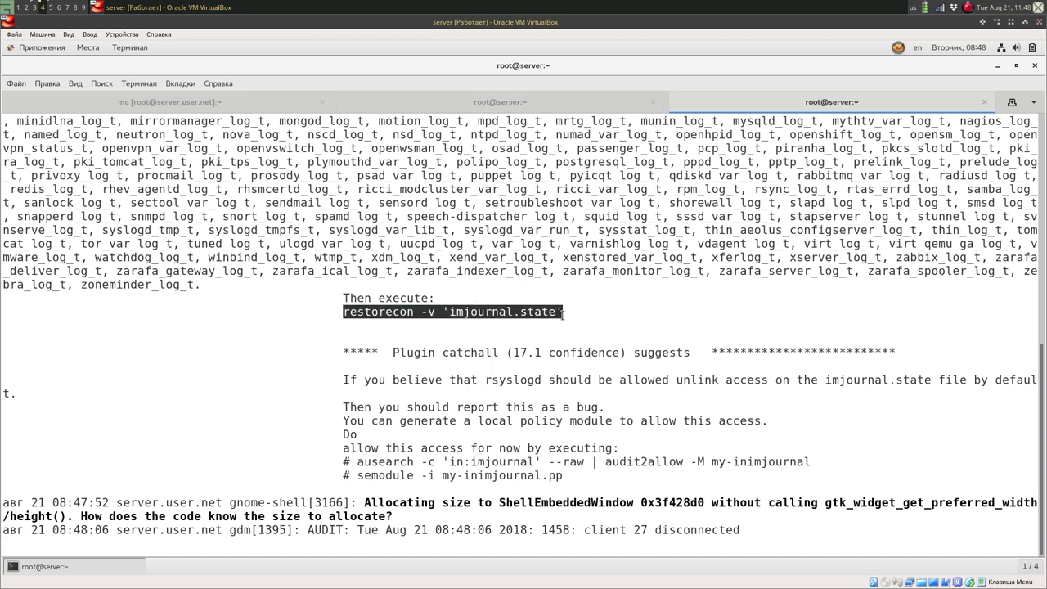
pyautogui.click(552, 383)
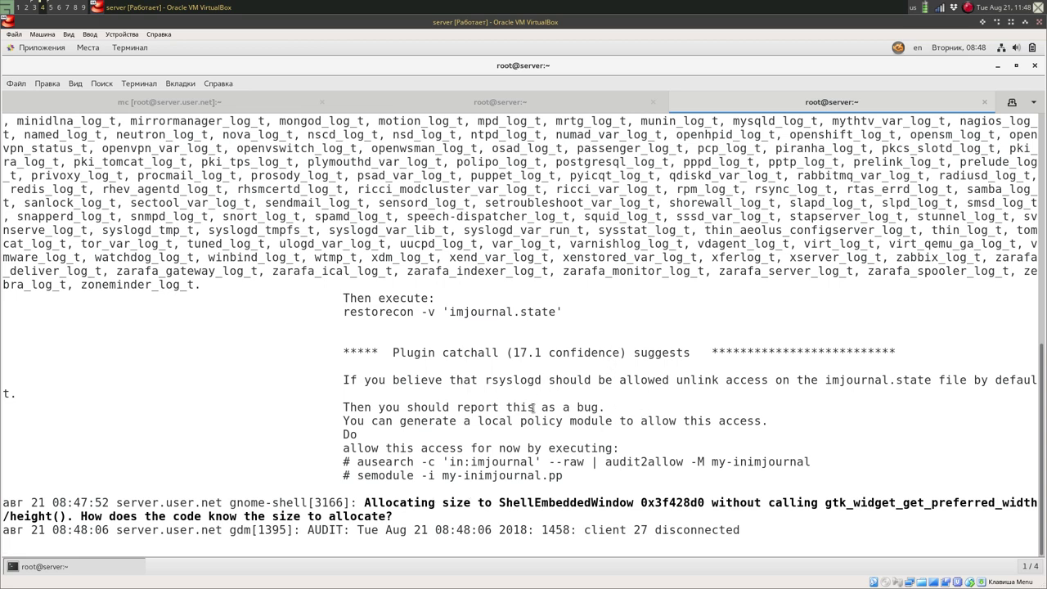
# Read the rsyslogd imjournal.state denial, stop following with Ctrl+C, and return to mc.
pyautogui.scroll(10, 724, 423)
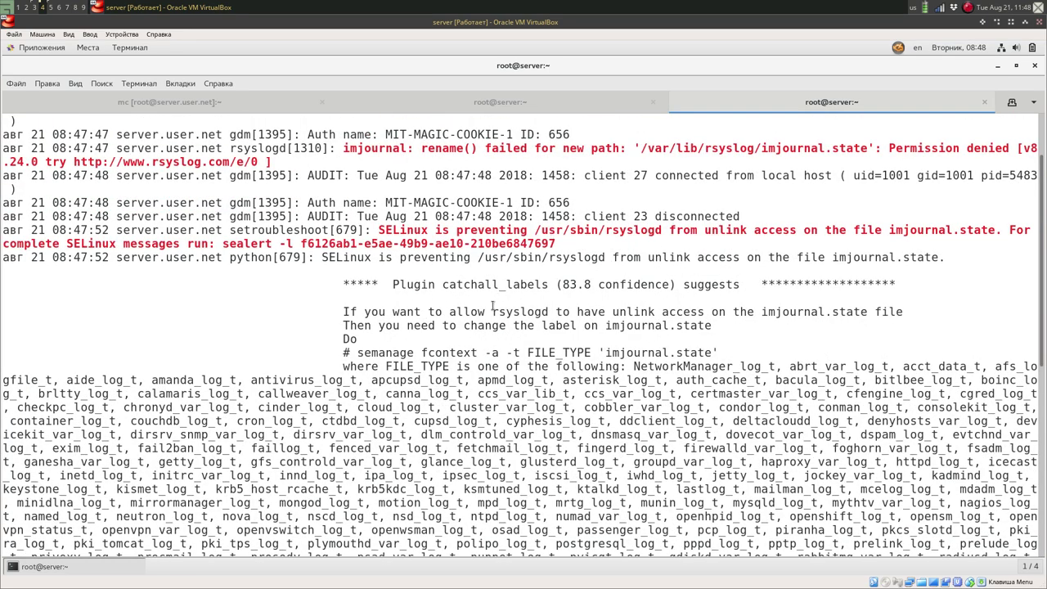
pyautogui.scroll(2, 493, 306)
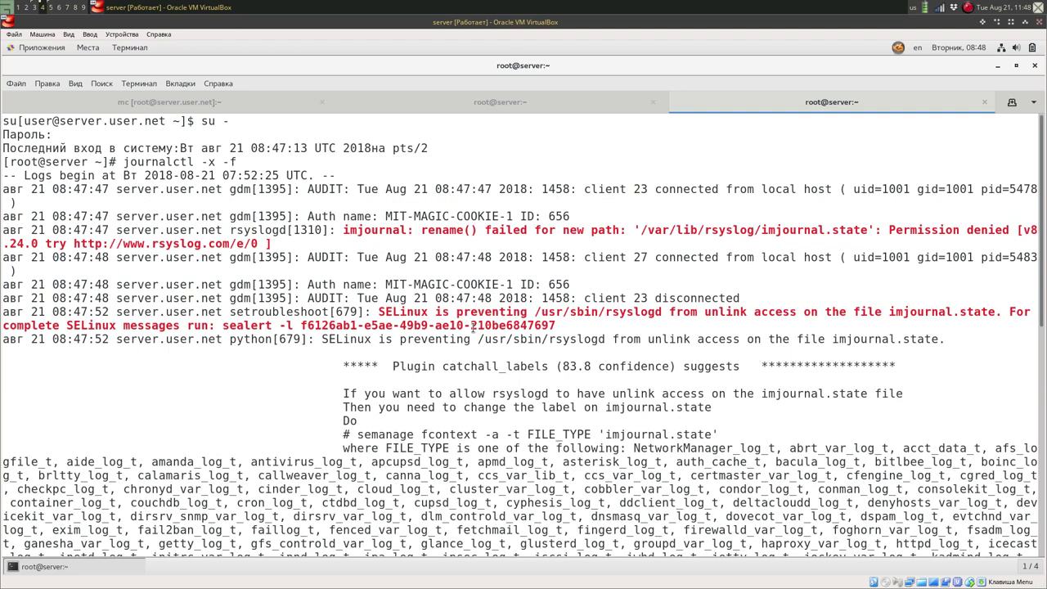
pyautogui.scroll(-15, 476, 310)
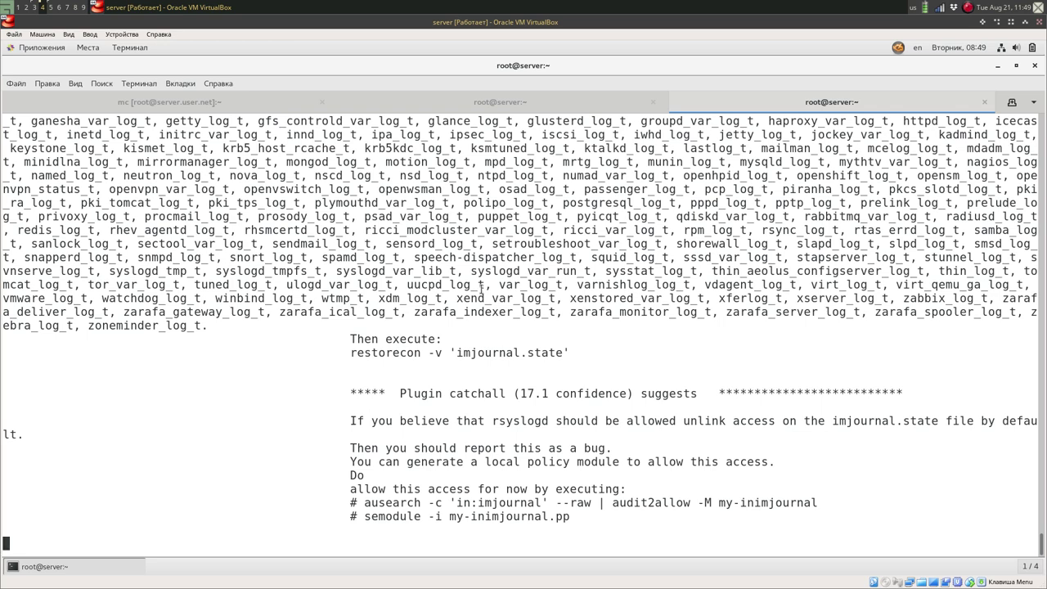
pyautogui.hotkey('ctrl', 'c')
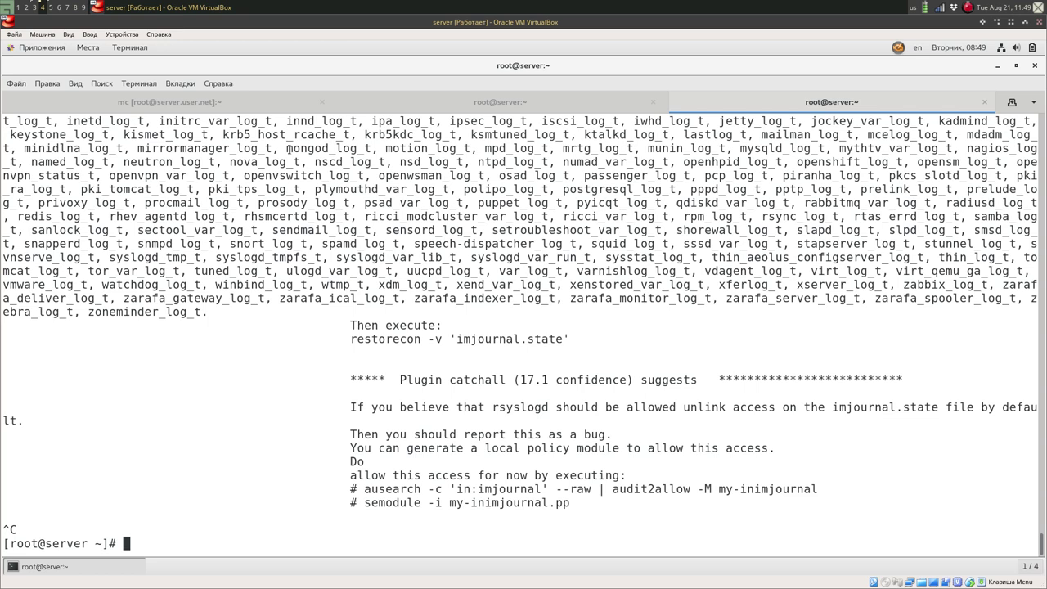
pyautogui.click(215, 105)
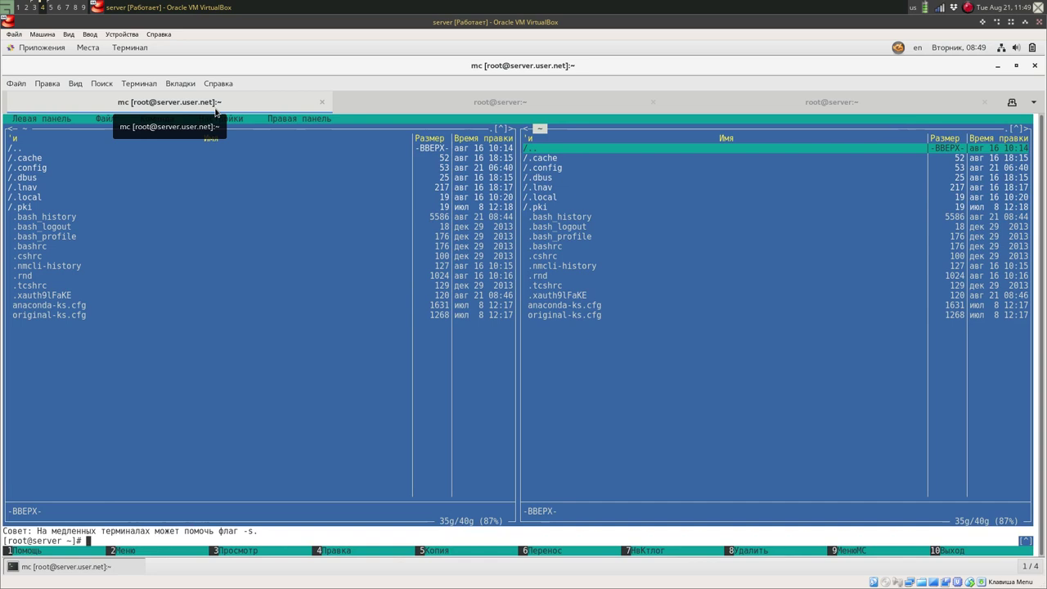
# Move Midnight Commander's left panel up to the root directory and switch the terminal to the demo profile.
pyautogui.press('Tab')
pyautogui.press('Return')
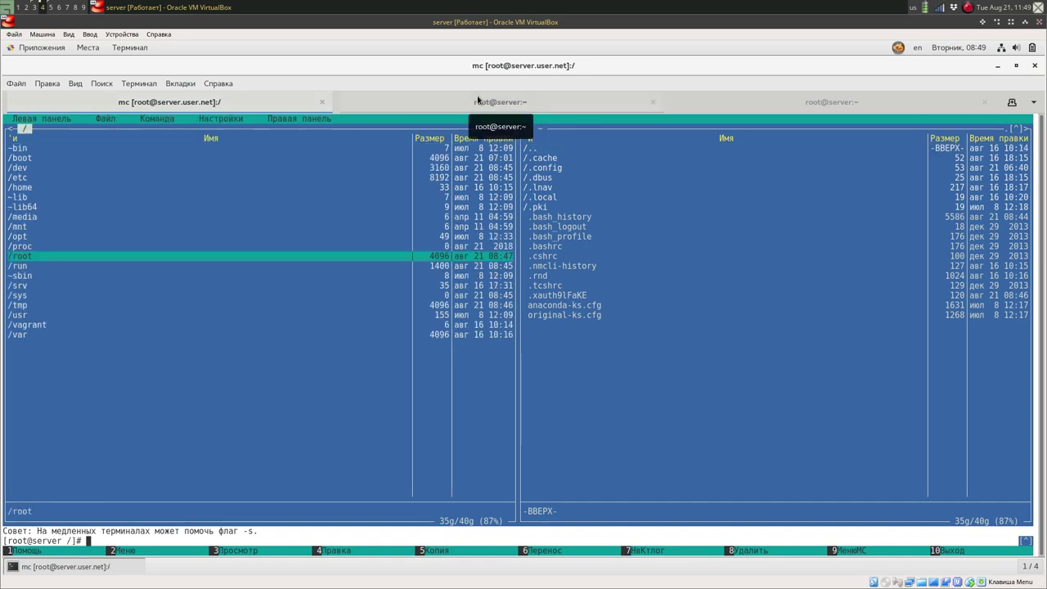
pyautogui.click(174, 84)
pyautogui.moveTo(139, 84)
pyautogui.moveTo(207, 102)
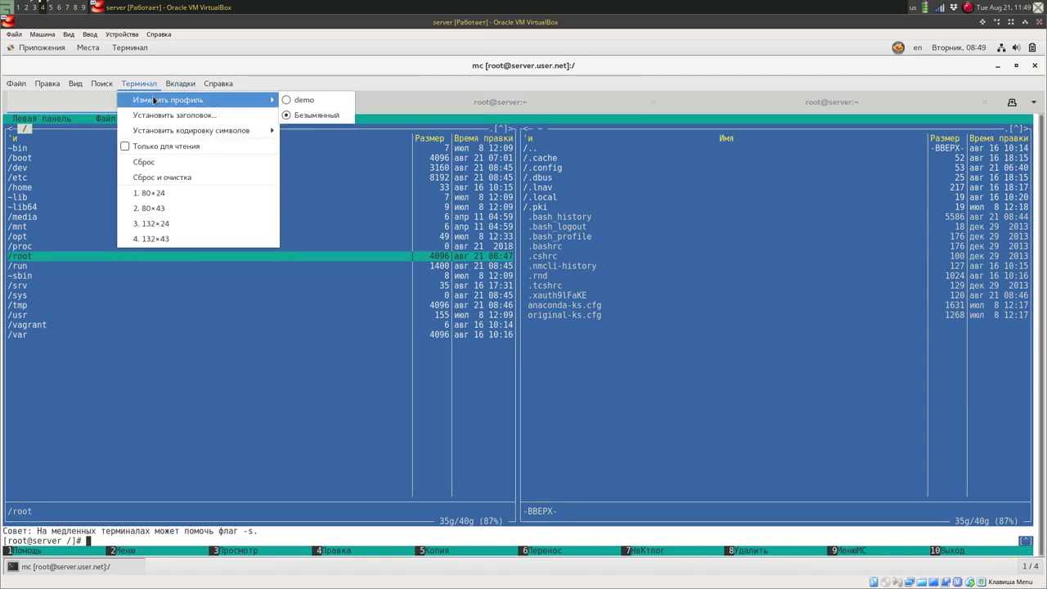
pyautogui.click(304, 100)
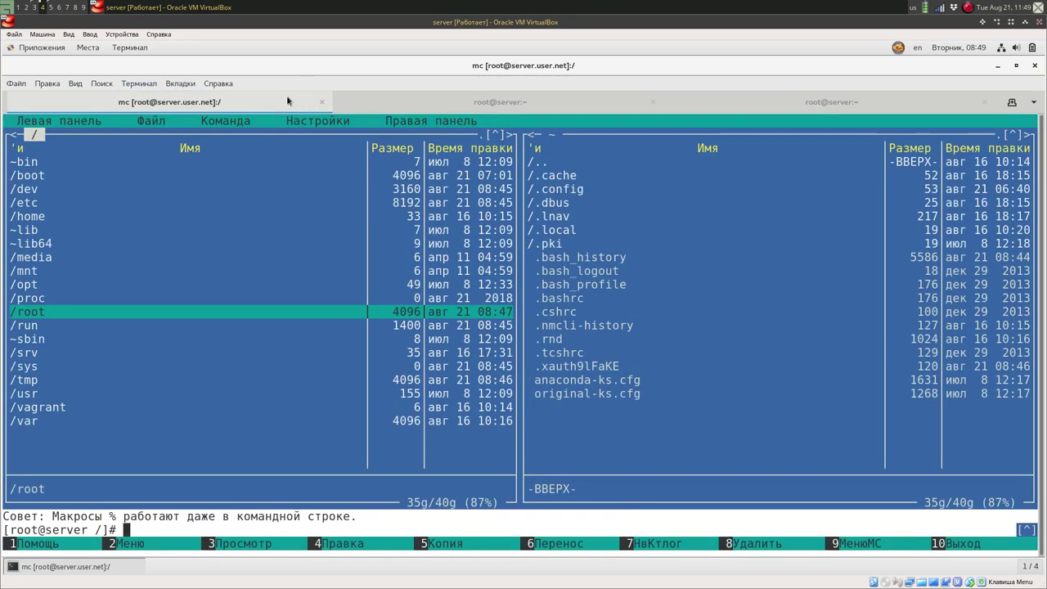
# Glance at the second and third shell tabs, returning to Midnight Commander each time.
pyautogui.click(440, 104)
pyautogui.click(278, 96)
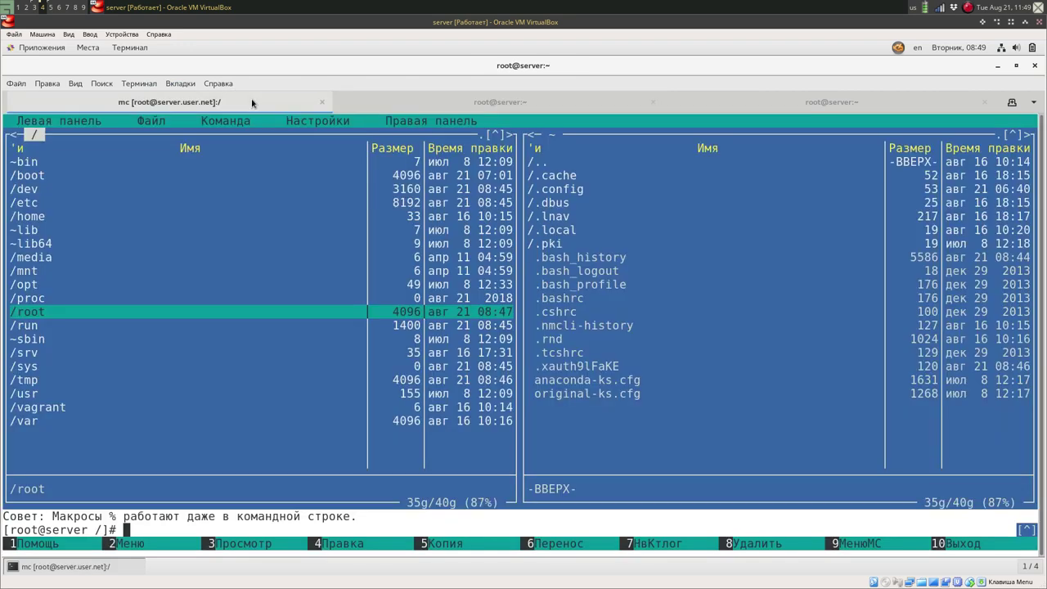
pyautogui.click(798, 103)
pyautogui.click(143, 104)
# Enter /etc, quick-search 'ho' to land on the hosts file, then return to the sestatus shell tab.
pyautogui.press('Up')
pyautogui.press('Up')
pyautogui.press('Up')
pyautogui.press('Up')
pyautogui.press('Up')
pyautogui.press('Up')
pyautogui.press('Up')
pyautogui.press('Up')
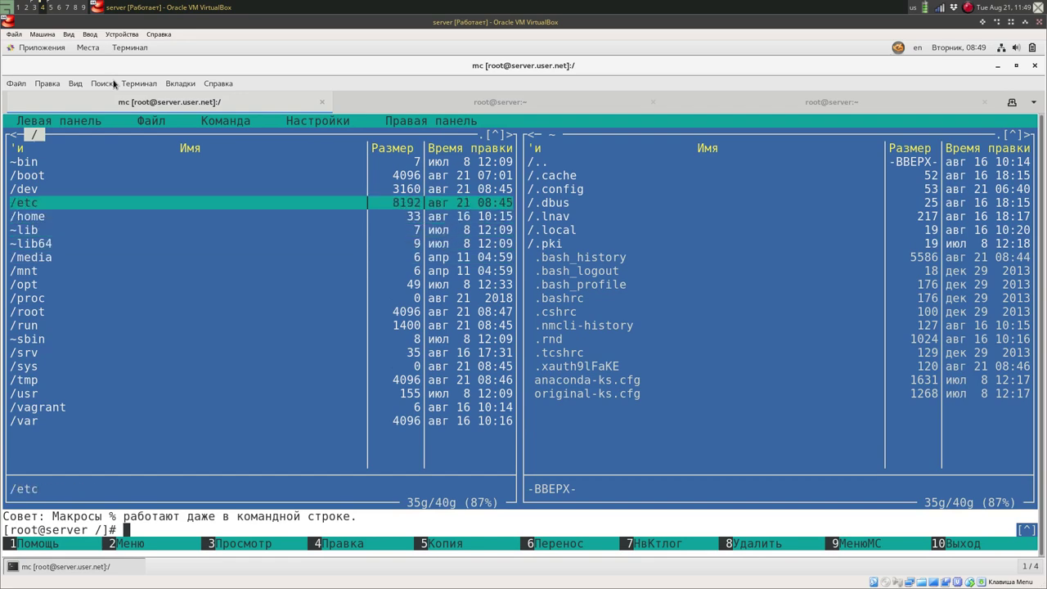
pyautogui.press('Return')
pyautogui.hotkey('ctrl', 's')
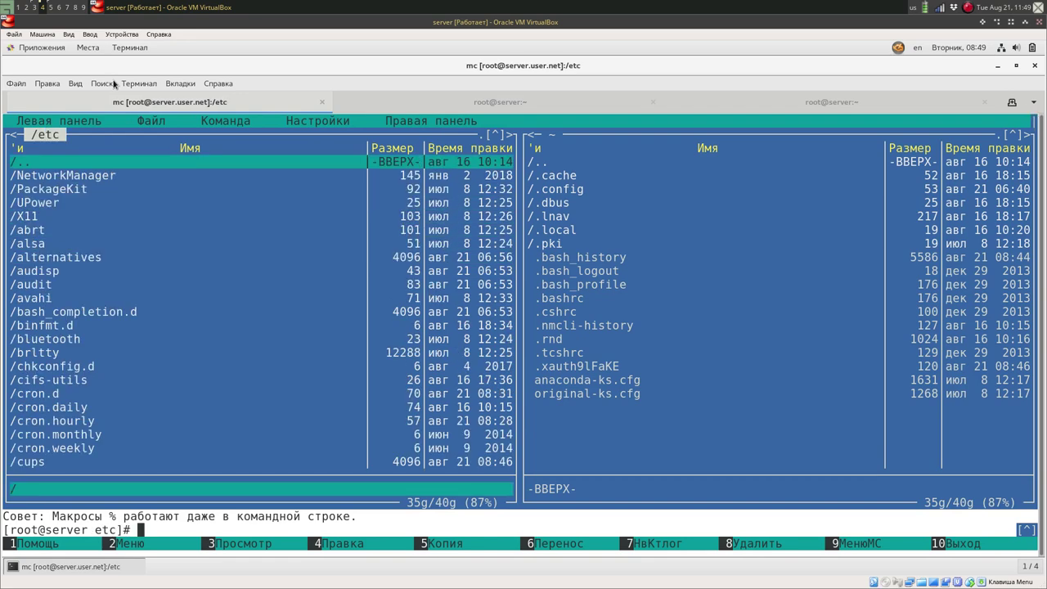
pyautogui.write('hos')
pyautogui.press('Down')
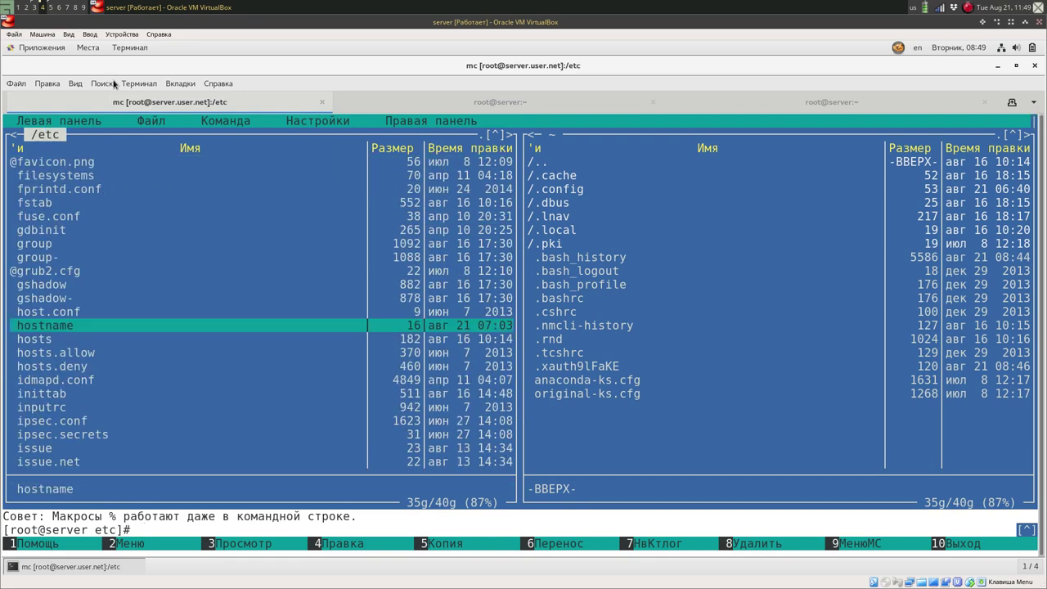
pyautogui.press('Down')
pyautogui.click(489, 102)
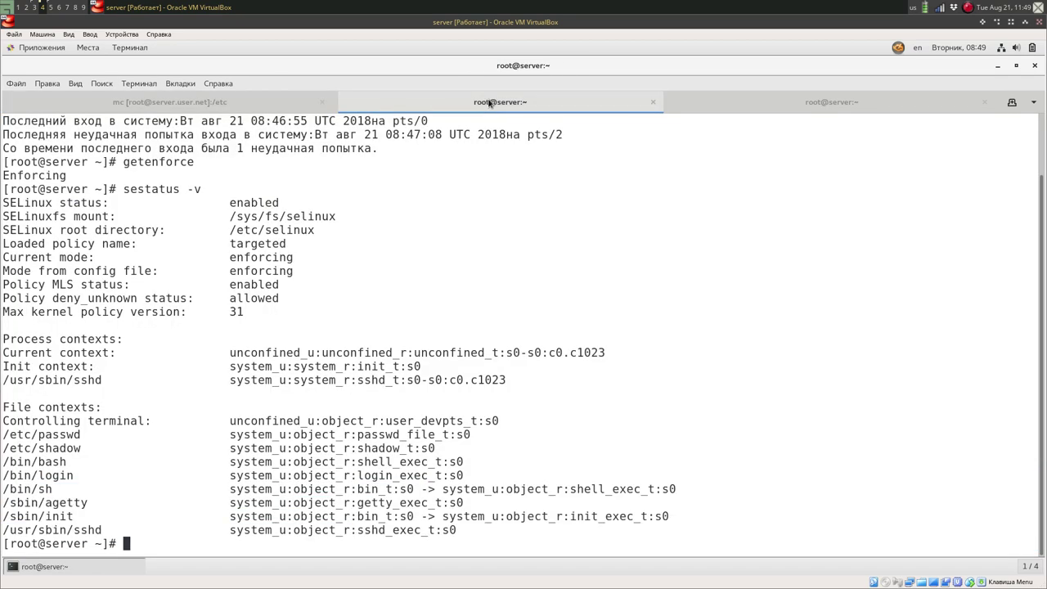
# Run ls -Z /etc/hosts and highlight its net_conf_t type.
pyautogui.write('ls -Z /etc/hosts')
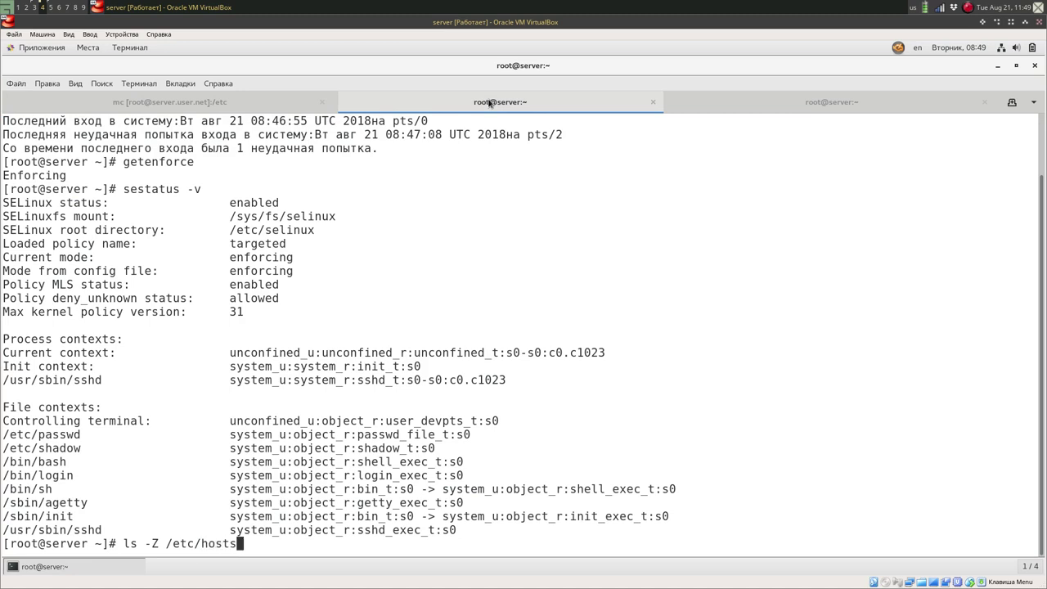
pyautogui.press('Return')
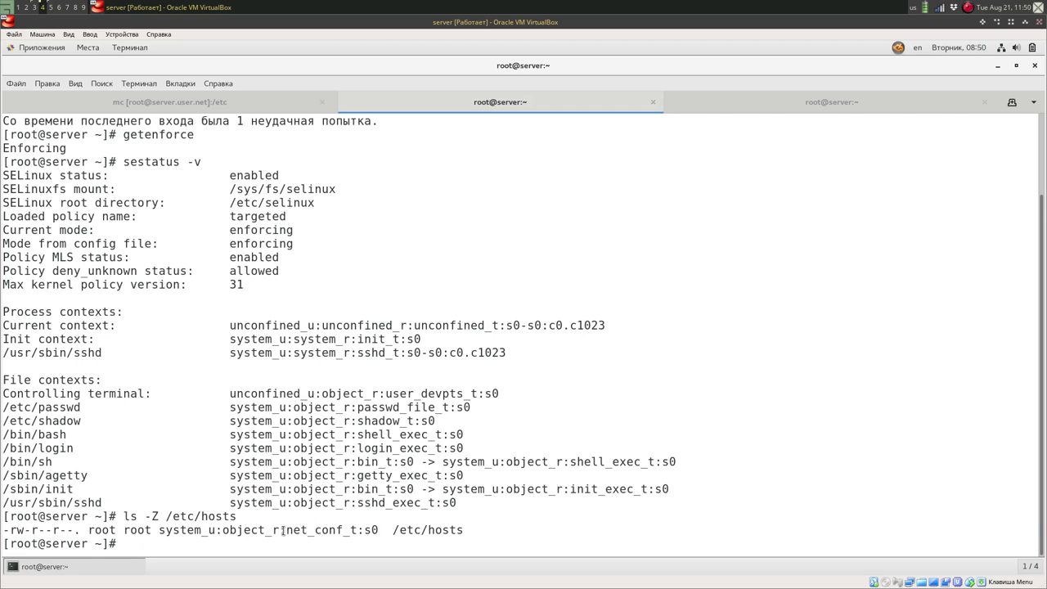
pyautogui.moveTo(285, 530); pyautogui.dragTo(361, 530)
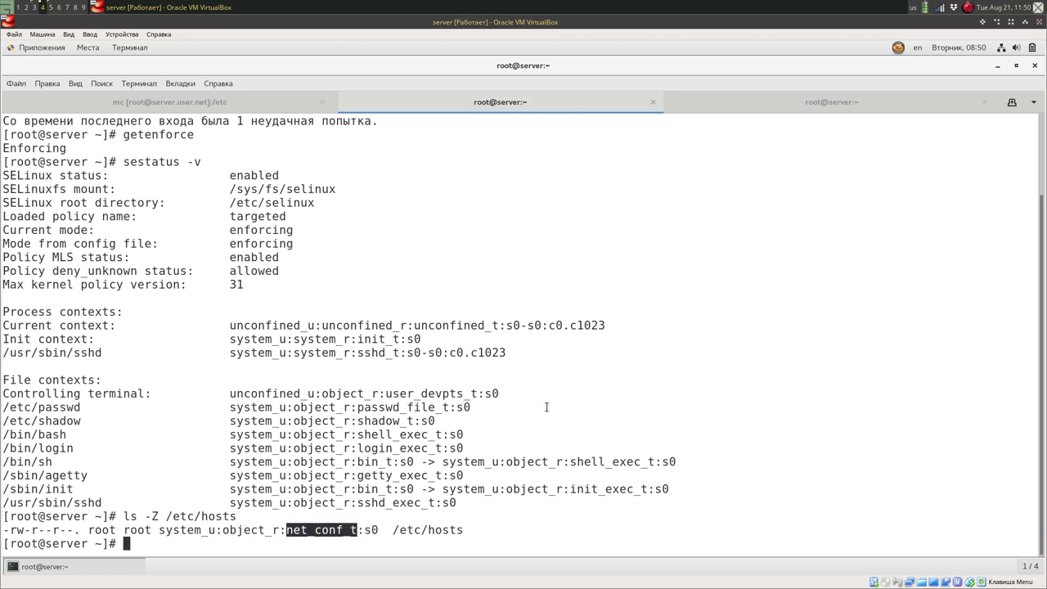
pyautogui.click(608, 350)
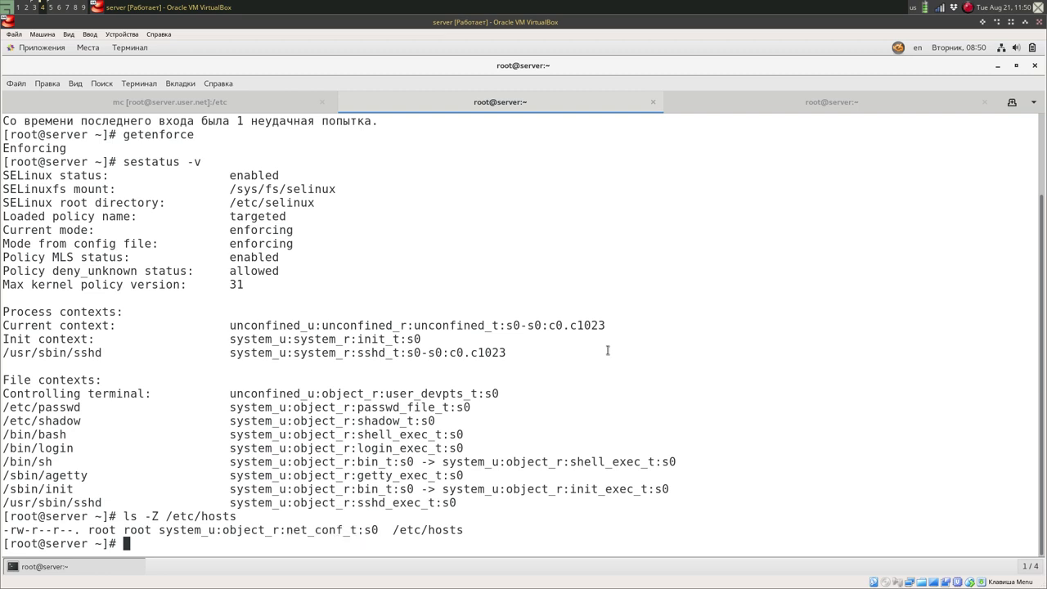
# Copy /etc/hosts into root's home directory with cp /etc/hosts ~/.
pyautogui.write('cp /etc/hosts')
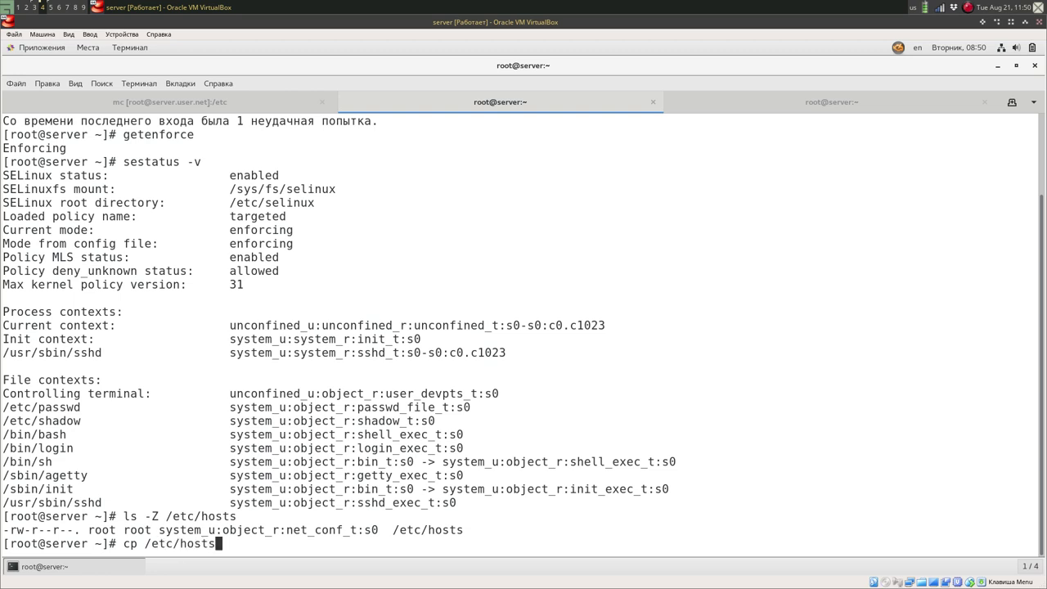
pyautogui.press('Tab')
pyautogui.press('Tab')
pyautogui.write('~')
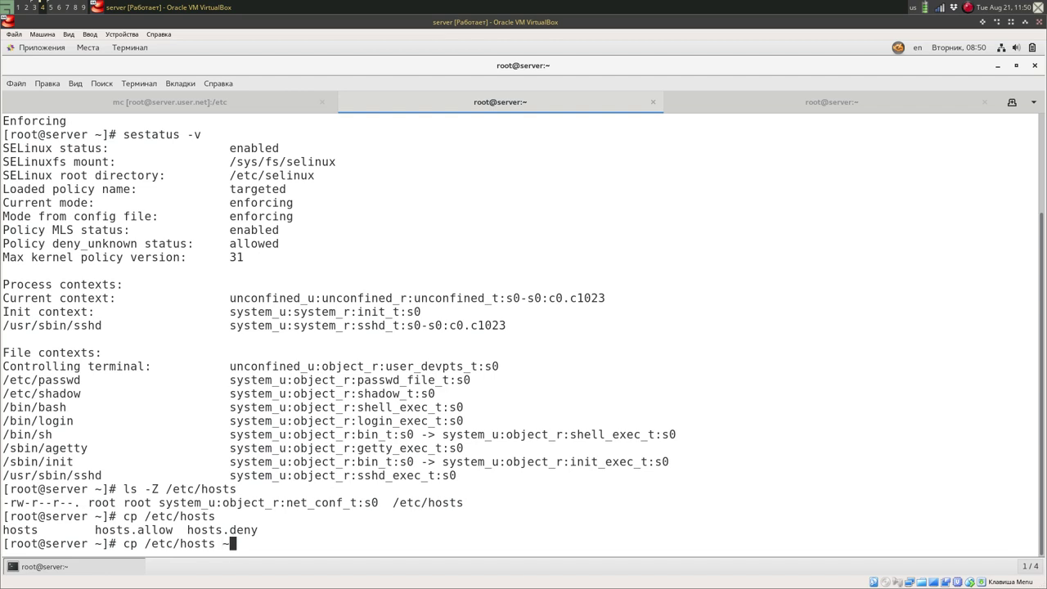
pyautogui.write('/')
pyautogui.press('Return')
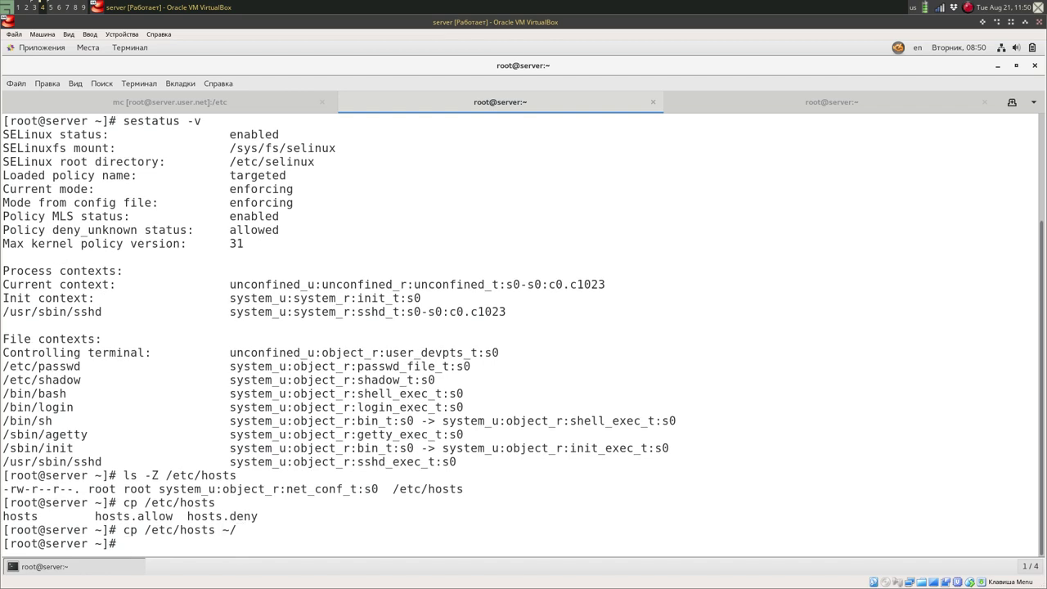
# List the copy with ls -Z ~/hosts and highlight its admin_home_t type.
pyautogui.write('ls -Z ~/ho')
pyautogui.press('Tab')
pyautogui.press('Return')
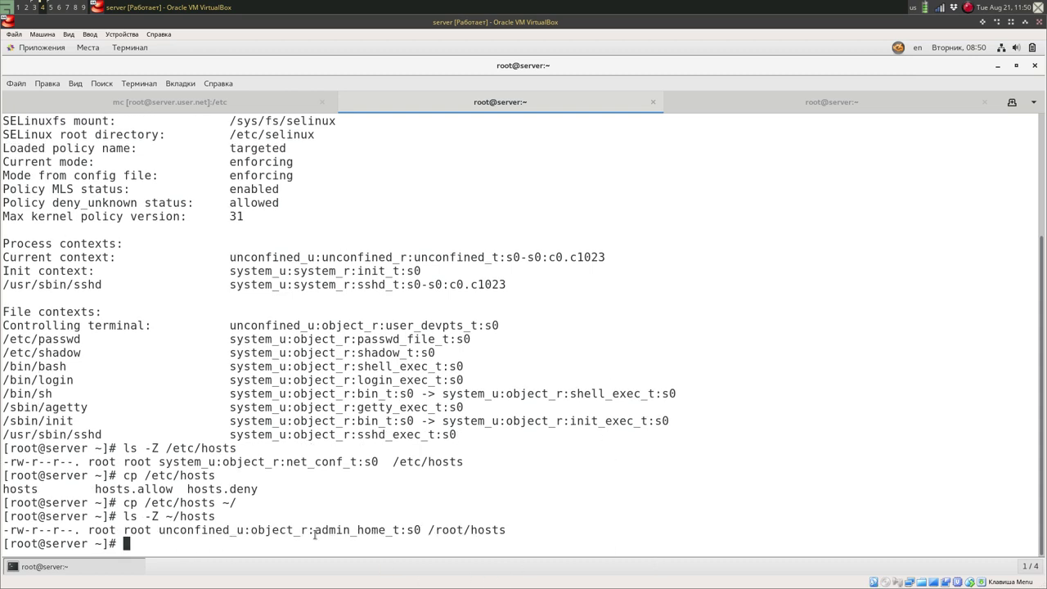
pyautogui.moveTo(318, 531); pyautogui.dragTo(400, 533)
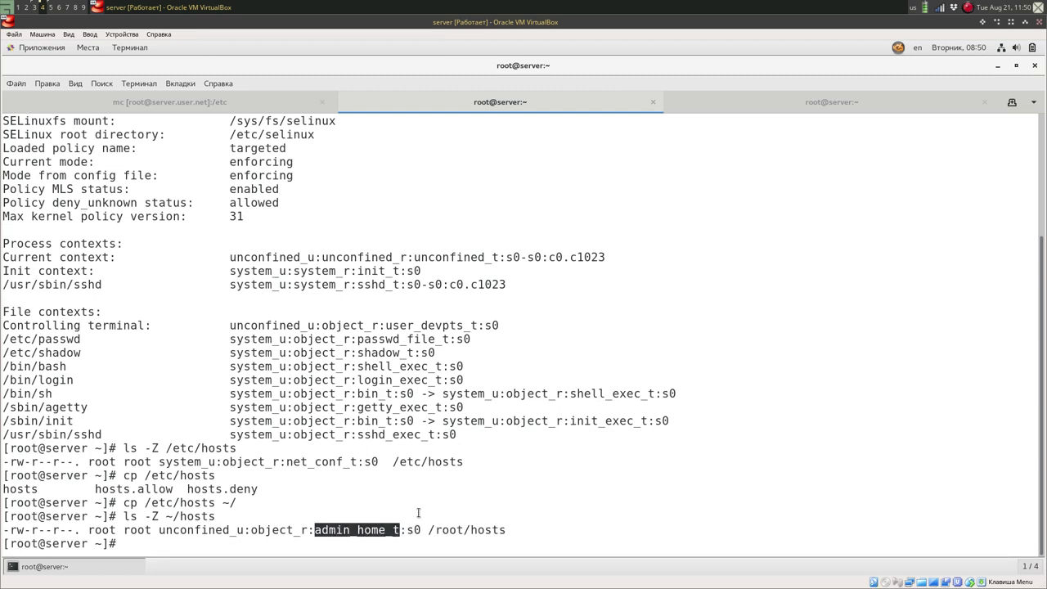